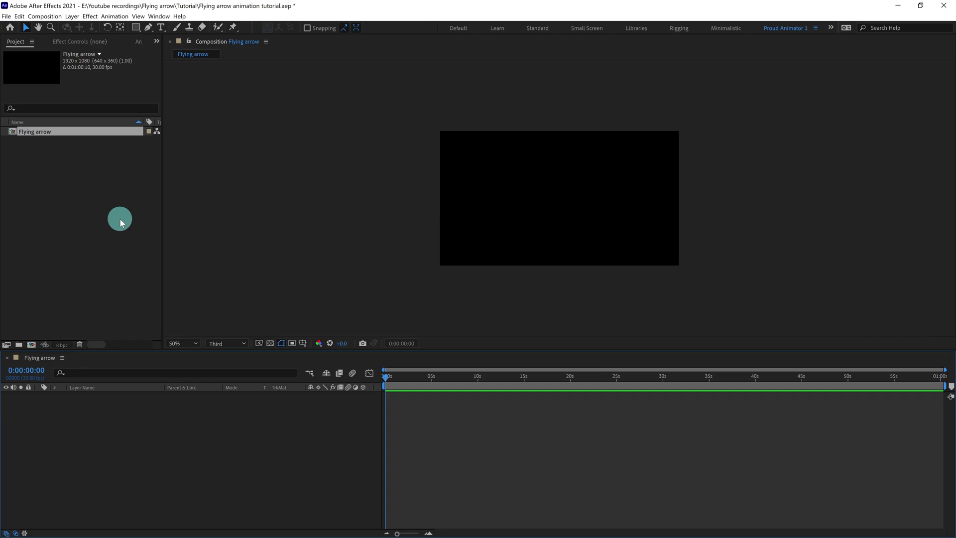
# Import the Flying arrow illustration Illustrator file as a composition with separate layers.
pyautogui.doubleClick(121, 219)
pyautogui.click(145, 112)
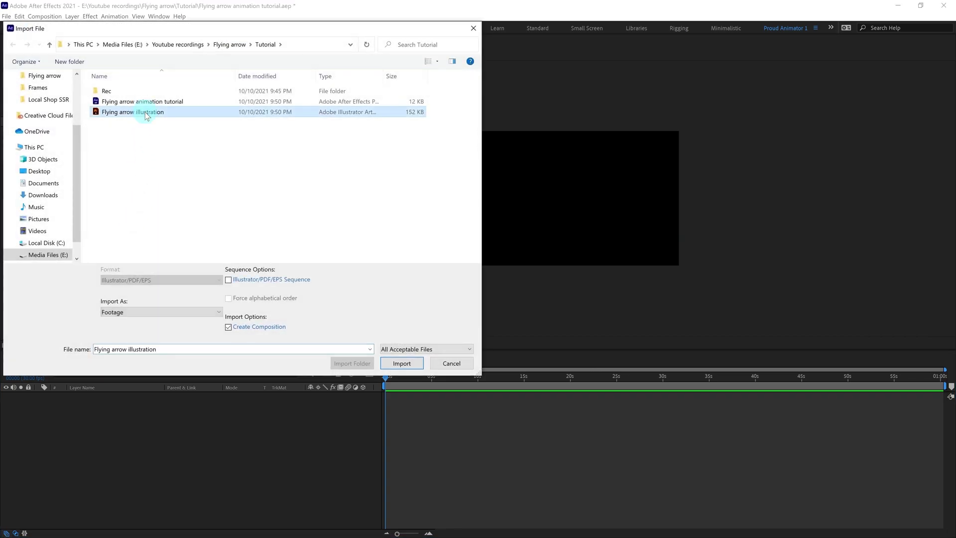
pyautogui.click(149, 311)
pyautogui.click(149, 328)
pyautogui.click(402, 363)
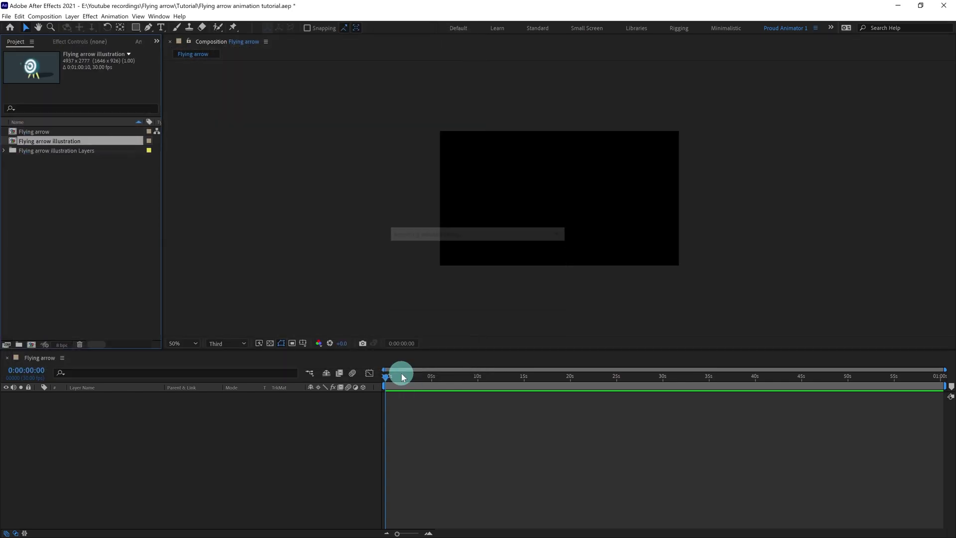
# Add the Flying arrow illustration composition to the Flying arrow timeline and open it to access its layers.
pyautogui.moveTo(35, 139); pyautogui.dragTo(121, 426)
pyautogui.click(102, 402)
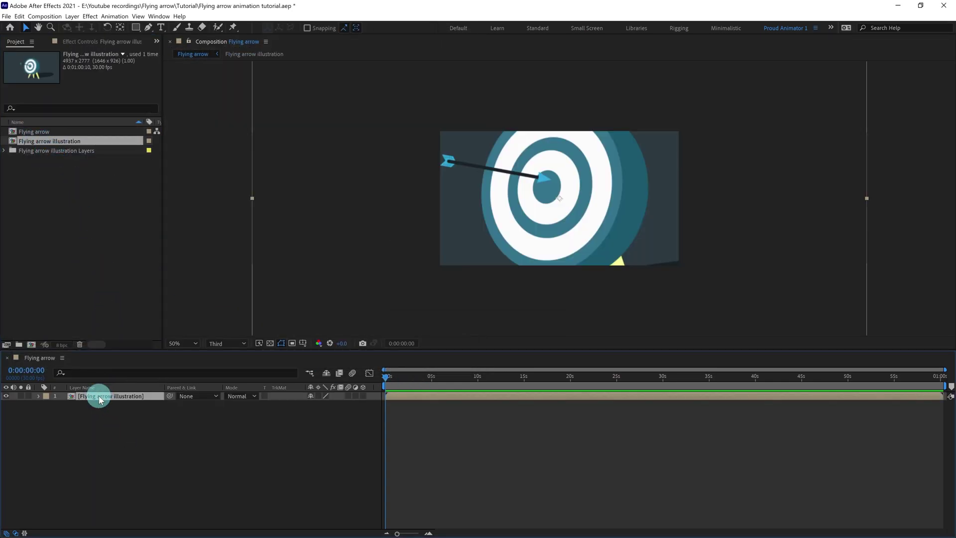
pyautogui.doubleClick(100, 399)
pyautogui.press(',')
pyautogui.moveTo(489, 205); pyautogui.dragTo(431, 195)
pyautogui.press('v')
pyautogui.click(194, 455)
pyautogui.click(111, 399)
pyautogui.keyDown('shift'); pyautogui.click(92, 445); pyautogui.keyUp('shift')
pyautogui.click(105, 470)
# Create shapes from the Target side vector layer and delete the original Illustrator layer.
pyautogui.click(95, 413)
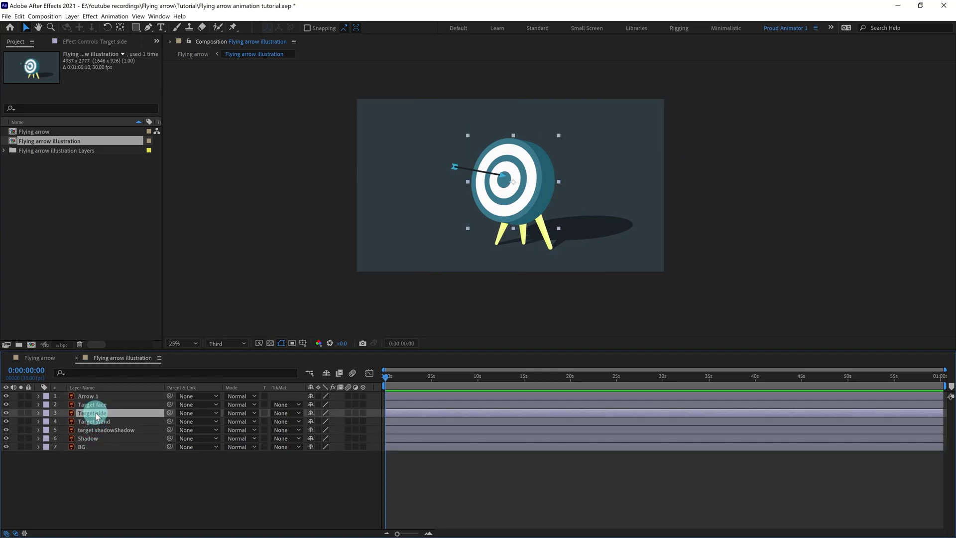
pyautogui.rightClick(95, 412)
pyautogui.moveTo(128, 352)
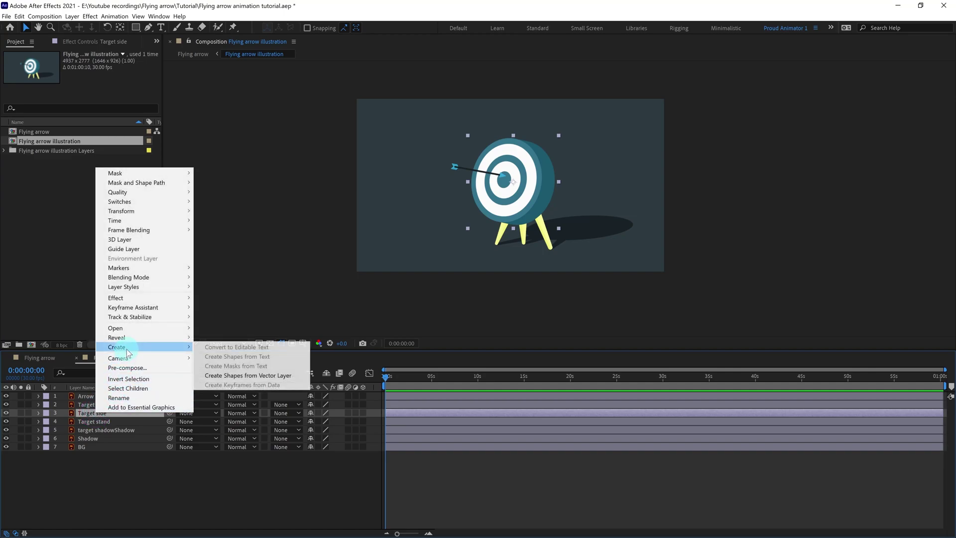
pyautogui.click(218, 375)
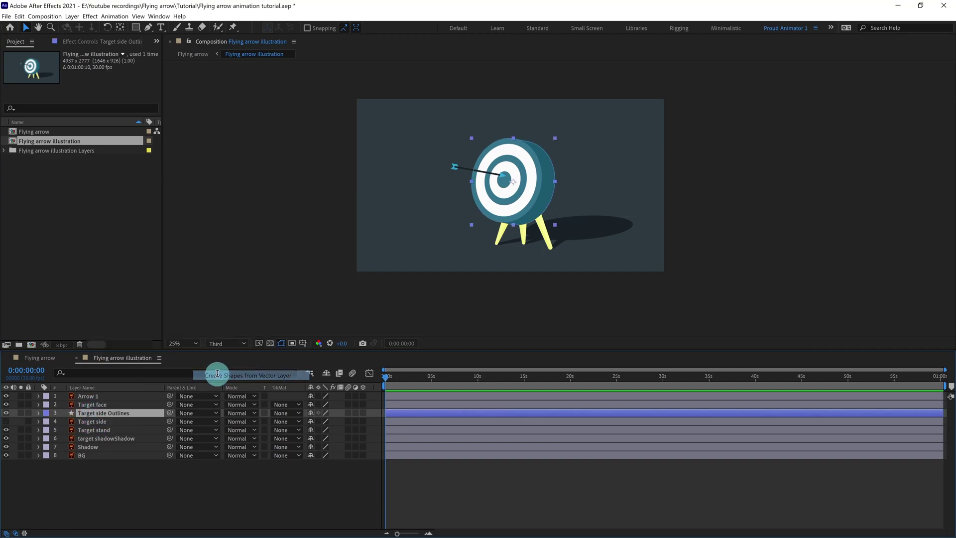
pyautogui.click(93, 421)
pyautogui.press('Delete')
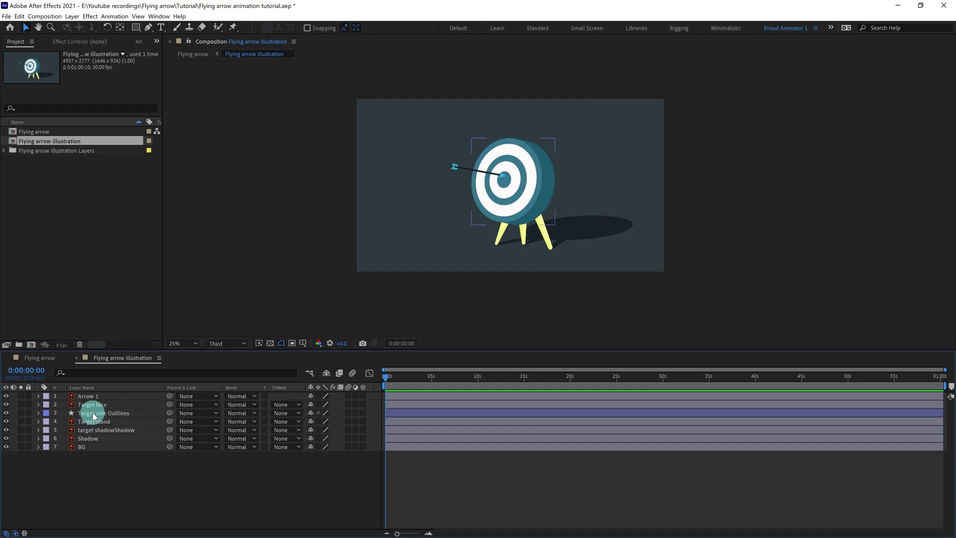
# Rename the new outlines shape layer as Target side.
pyautogui.click(95, 416)
pyautogui.press('Return')
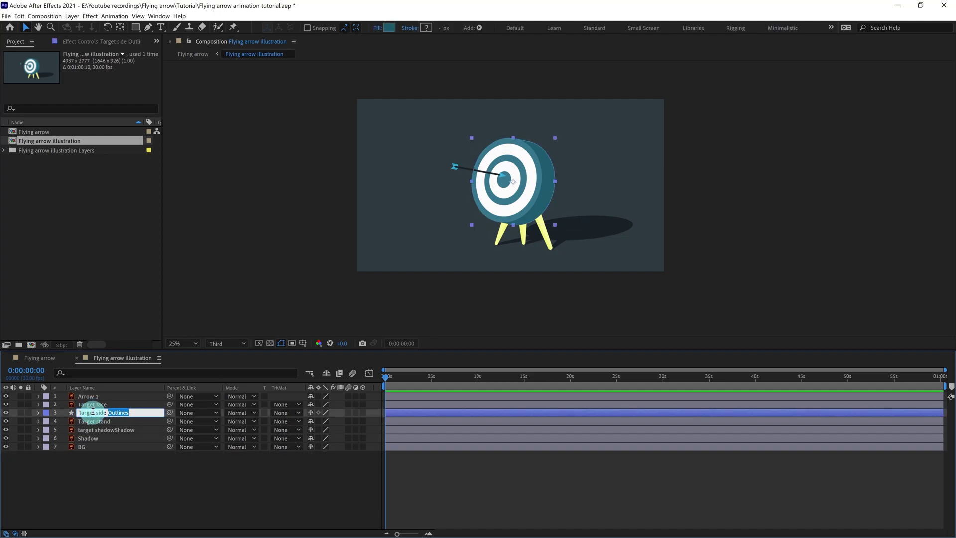
pyautogui.press('BackSpace')
pyautogui.press('Return')
# Move the Target side layer's anchor point slightly lower on the target and parent the Target face layer to it.
pyautogui.press('.')
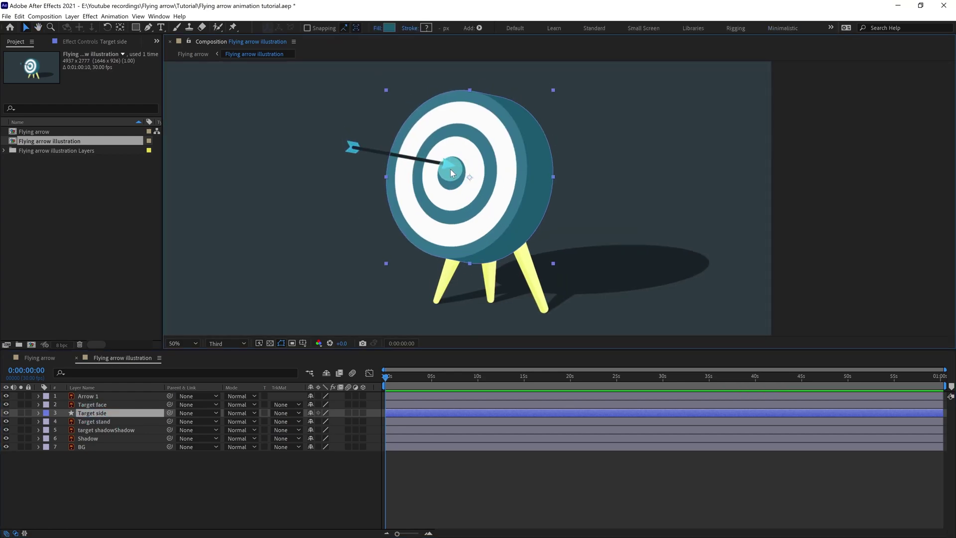
pyautogui.press('y')
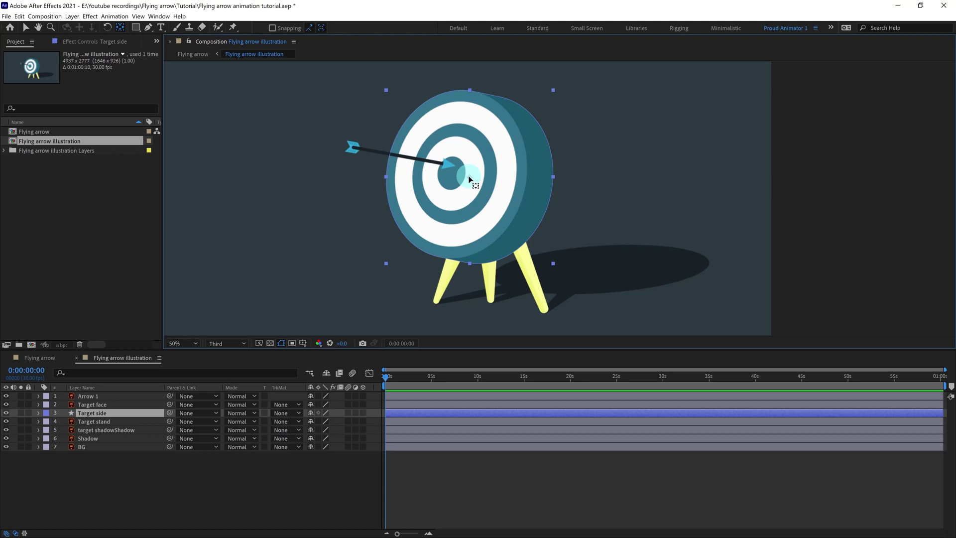
pyautogui.moveTo(469, 179); pyautogui.dragTo(477, 196)
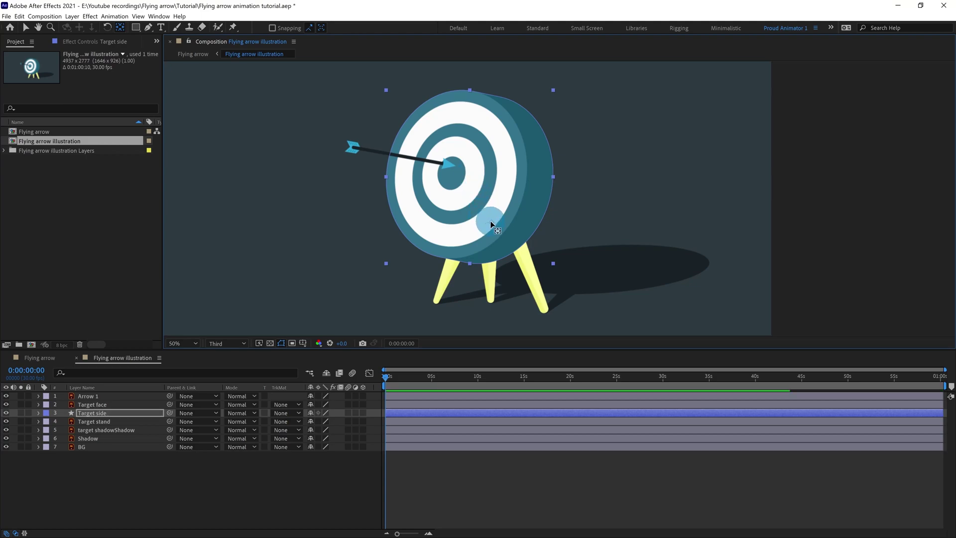
pyautogui.click(102, 405)
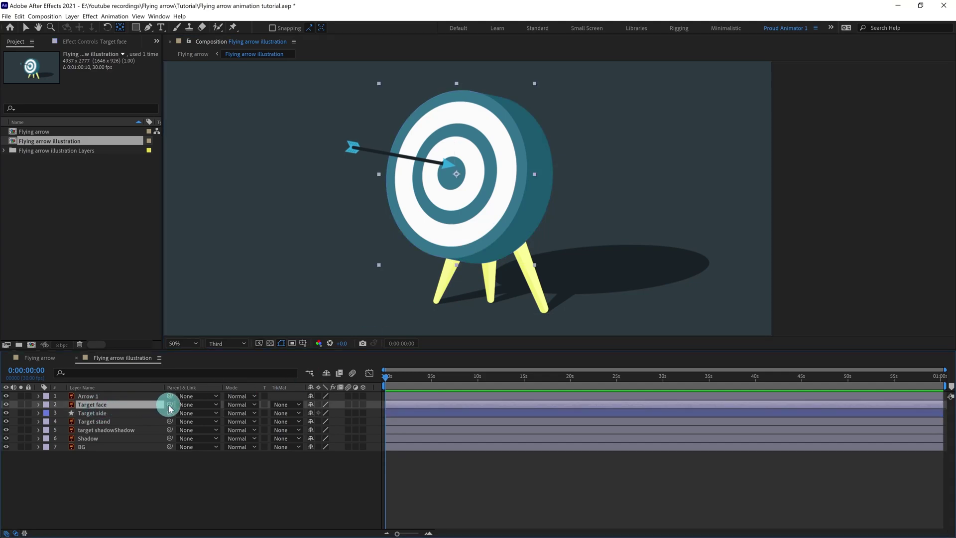
pyautogui.moveTo(162, 407); pyautogui.dragTo(105, 418)
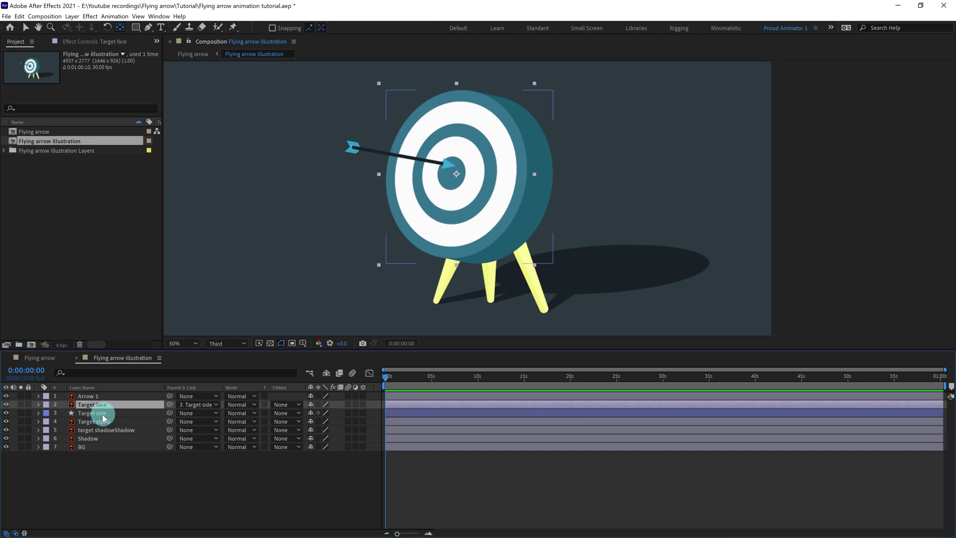
# Move the Arrow 1 layer's anchor point to the tip of the arrowhead.
pyautogui.click(94, 396)
pyautogui.moveTo(383, 196); pyautogui.dragTo(384, 230)
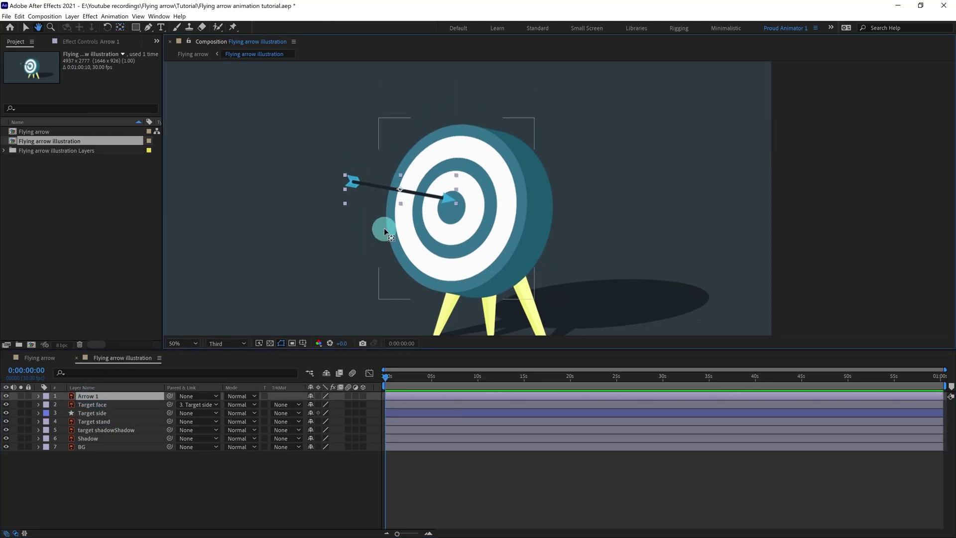
pyautogui.scroll(1, 384, 229)
pyautogui.moveTo(240, 181); pyautogui.dragTo(345, 203)
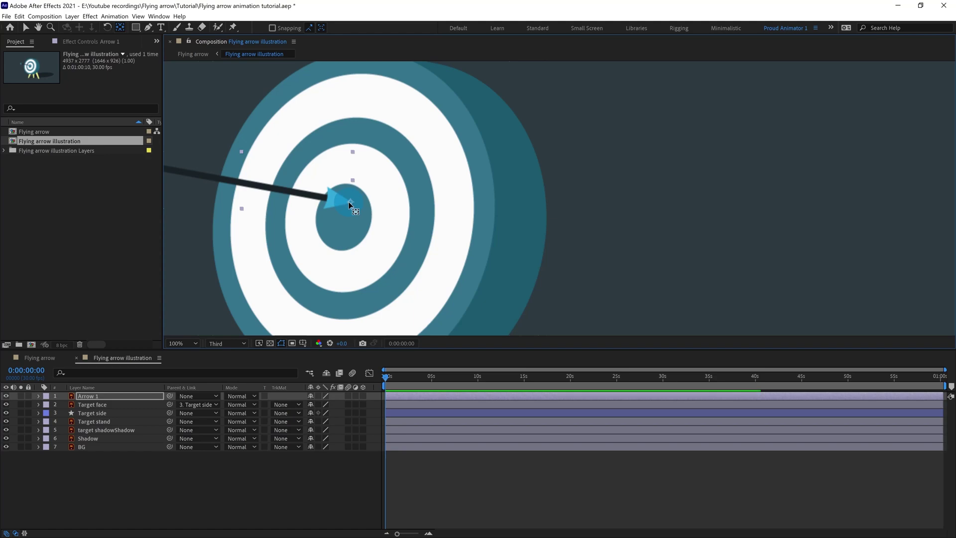
pyautogui.scroll(-1, 348, 202)
pyautogui.moveTo(405, 201); pyautogui.dragTo(374, 174)
# Add a Position keyframe to the Arrow 1 layer at 0:00:01:00.
pyautogui.click(446, 493)
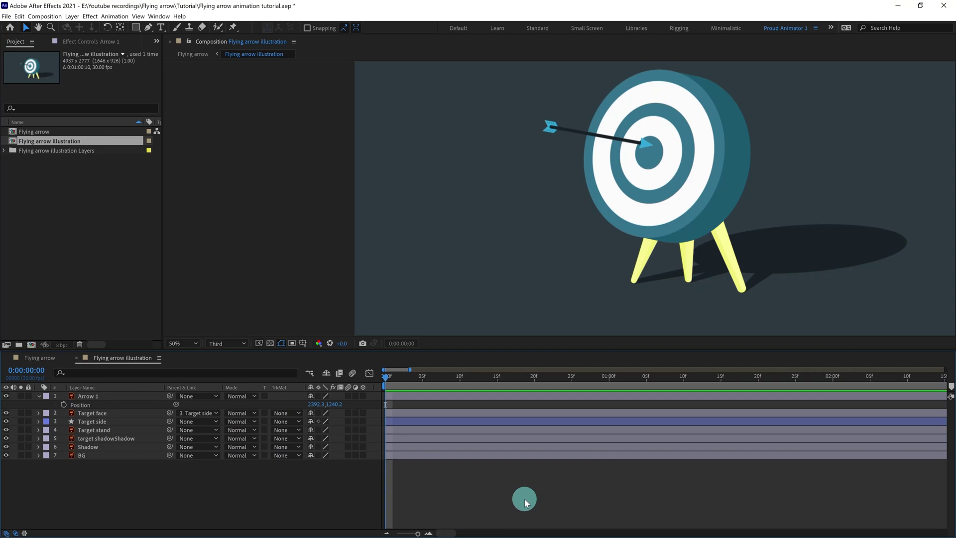
pyautogui.click(102, 404)
pyautogui.click(60, 390)
pyautogui.click(27, 370)
pyautogui.write('+30')
pyautogui.press('Return')
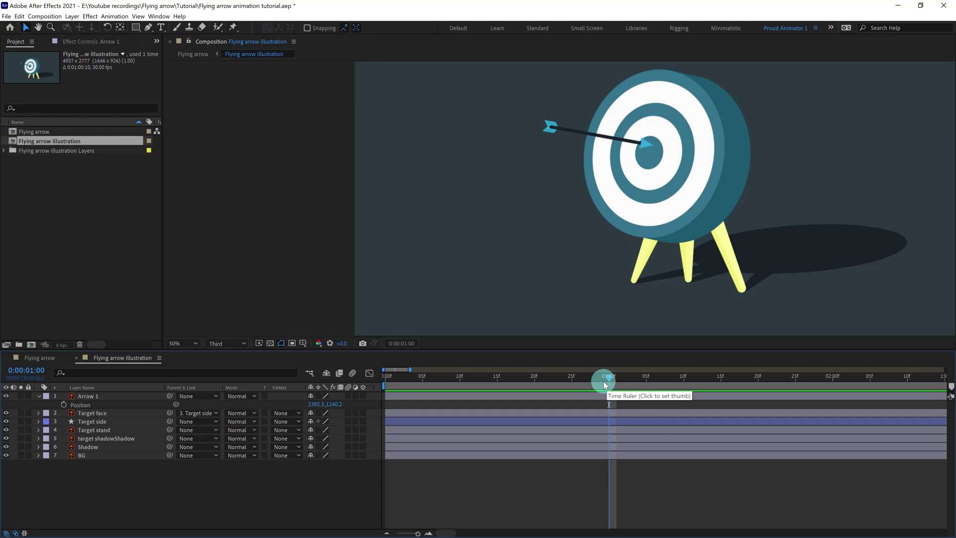
pyautogui.press('h')
pyautogui.moveTo(693, 493); pyautogui.dragTo(547, 494)
pyautogui.press('v')
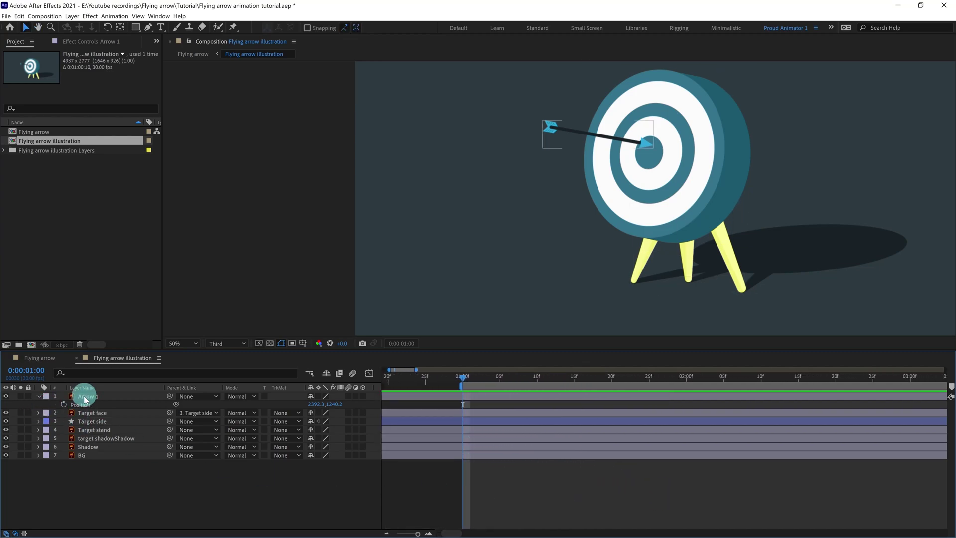
pyautogui.click(64, 404)
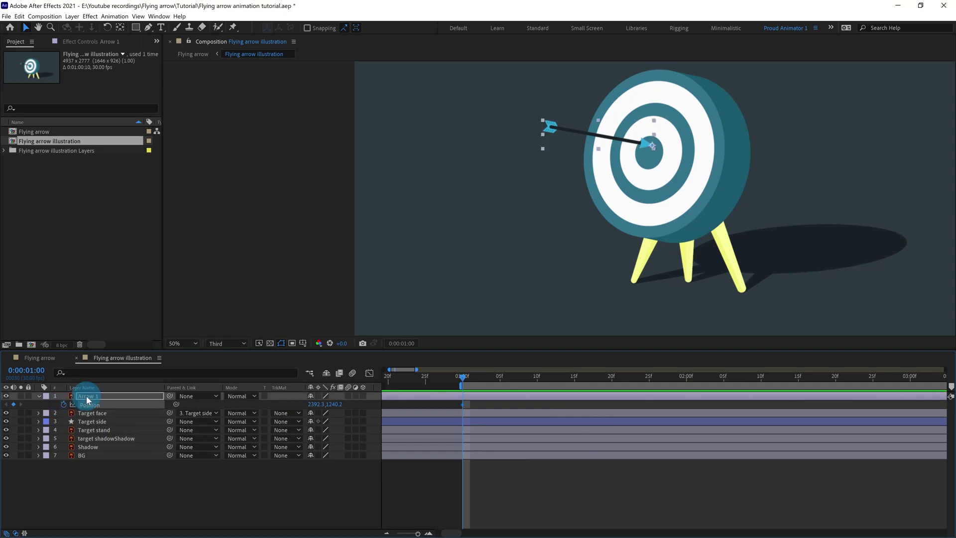
# Add a Rotation keyframe to the Arrow 1 layer at 0:00:01:00 and show its Position alongside.
pyautogui.press('r')
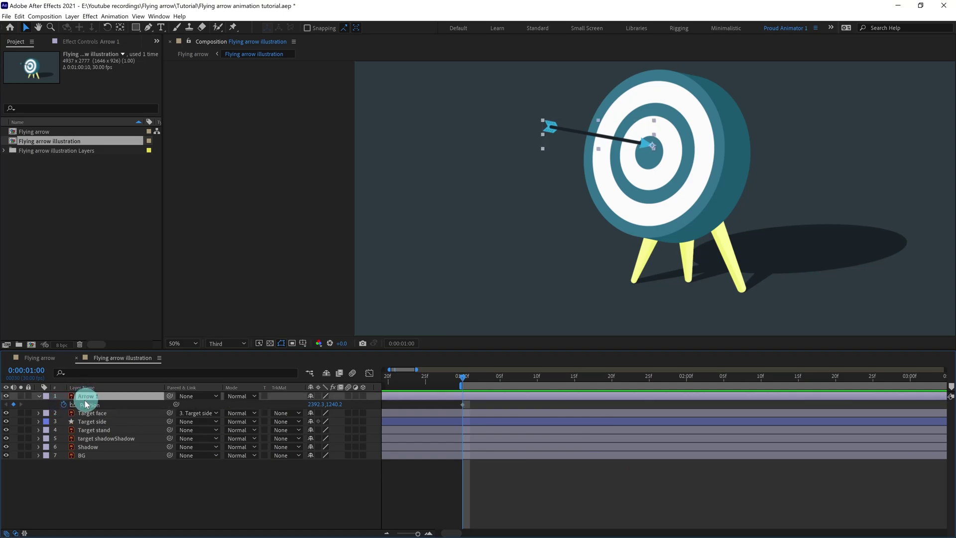
pyautogui.click(64, 405)
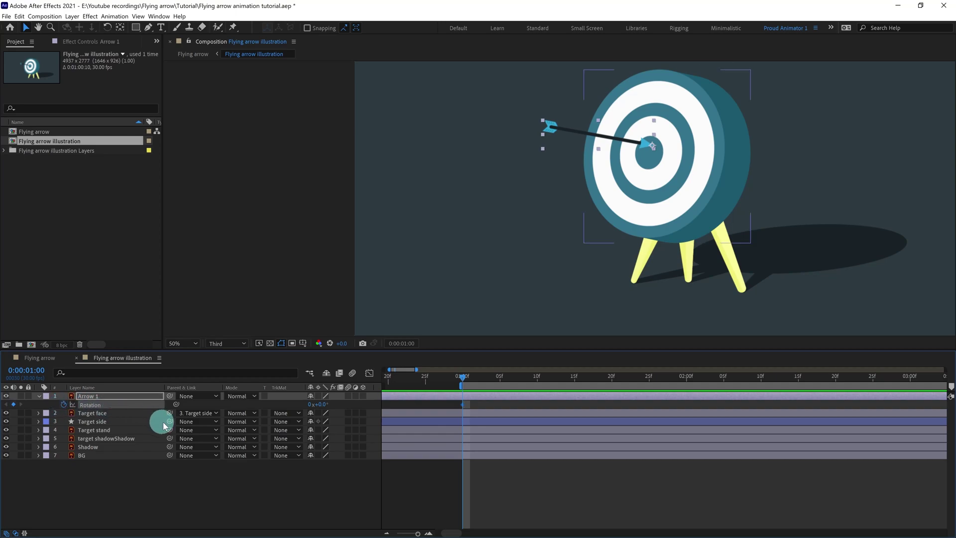
pyautogui.hotkey('shift', 'p')
# Keyframe the arrow outside the left edge of the composition at 0:00:01:09, at about -151.7, 1300.2.
pyautogui.click(27, 371)
pyautogui.write('+')
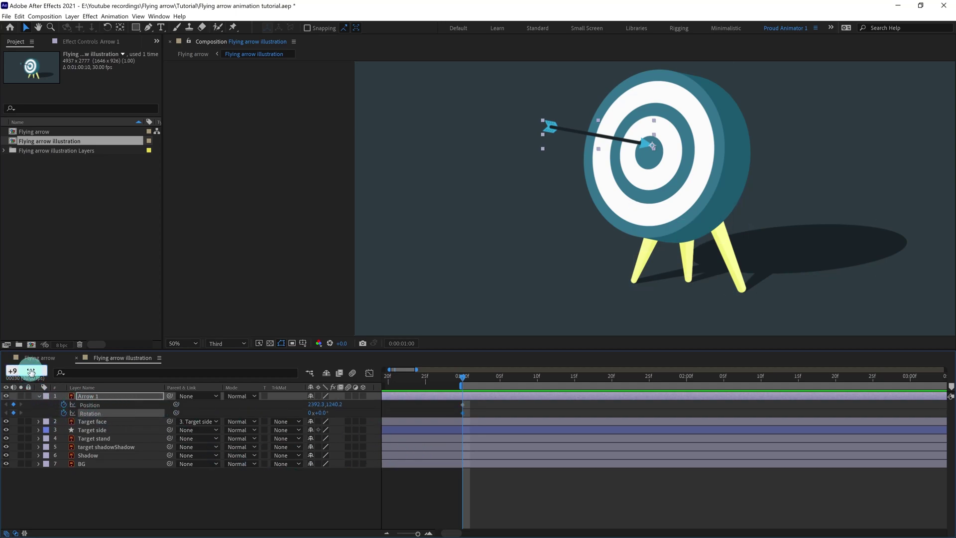
pyautogui.write('9')
pyautogui.press('Return')
pyautogui.moveTo(553, 137); pyautogui.dragTo(266, 141)
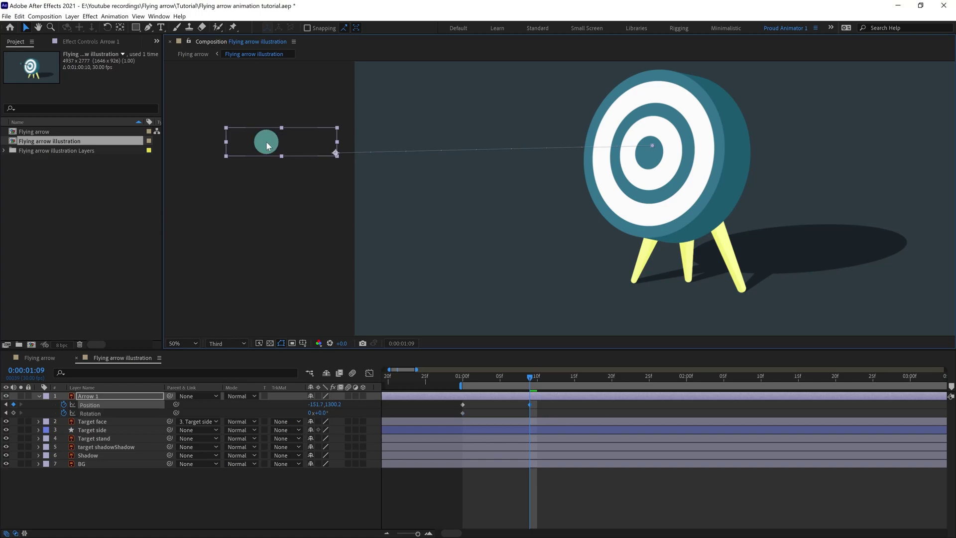
# Bend the arrow's motion path into an upward arc and move its off-screen point to about -337.7, 1152.2.
pyautogui.moveTo(335, 153); pyautogui.dragTo(475, 136)
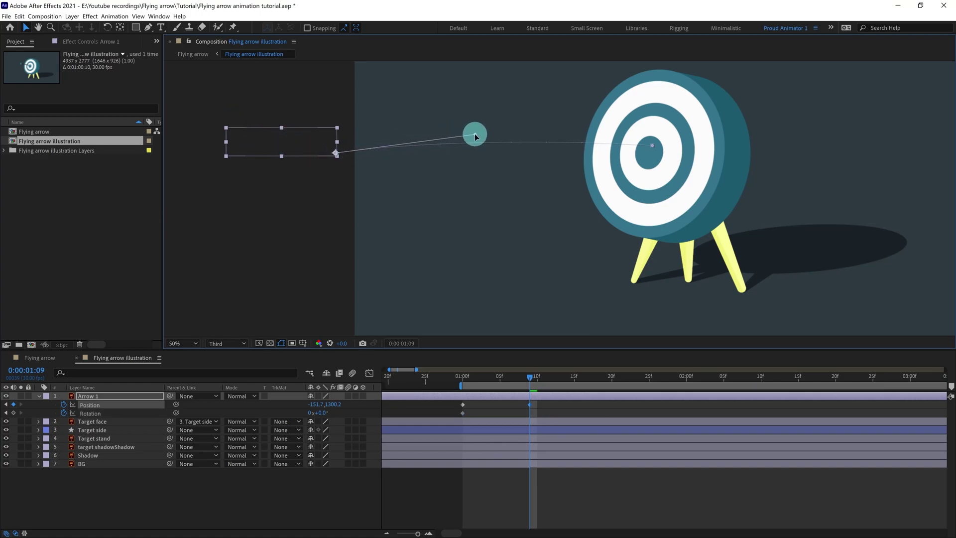
pyautogui.moveTo(274, 145); pyautogui.dragTo(250, 131)
pyautogui.moveTo(455, 118); pyautogui.dragTo(434, 118)
pyautogui.moveTo(147, 27); pyautogui.dragTo(189, 64)
pyautogui.moveTo(652, 146); pyautogui.dragTo(566, 121)
pyautogui.press('v')
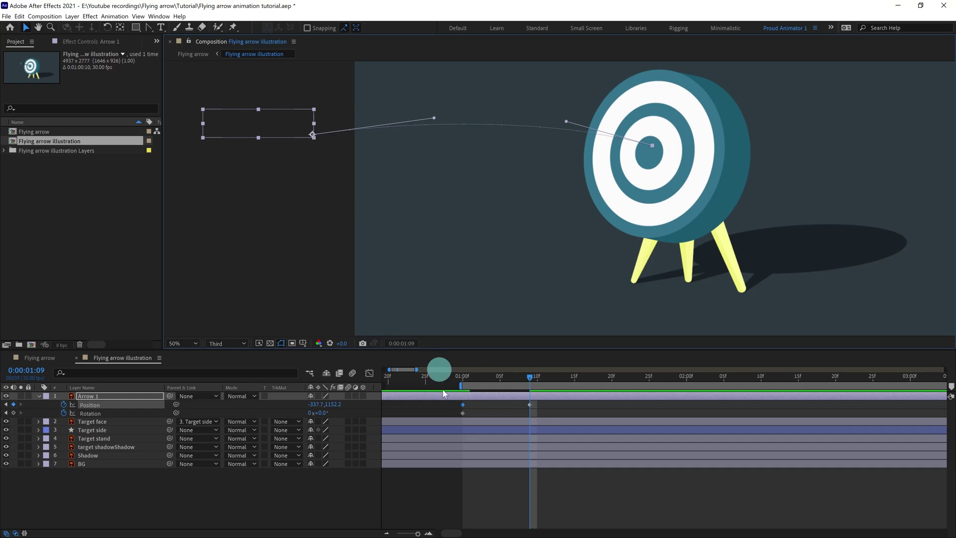
# Time-reverse the arrow's two Position keyframes so that it flies from off-screen into the target.
pyautogui.moveTo(458, 384); pyautogui.dragTo(459, 405)
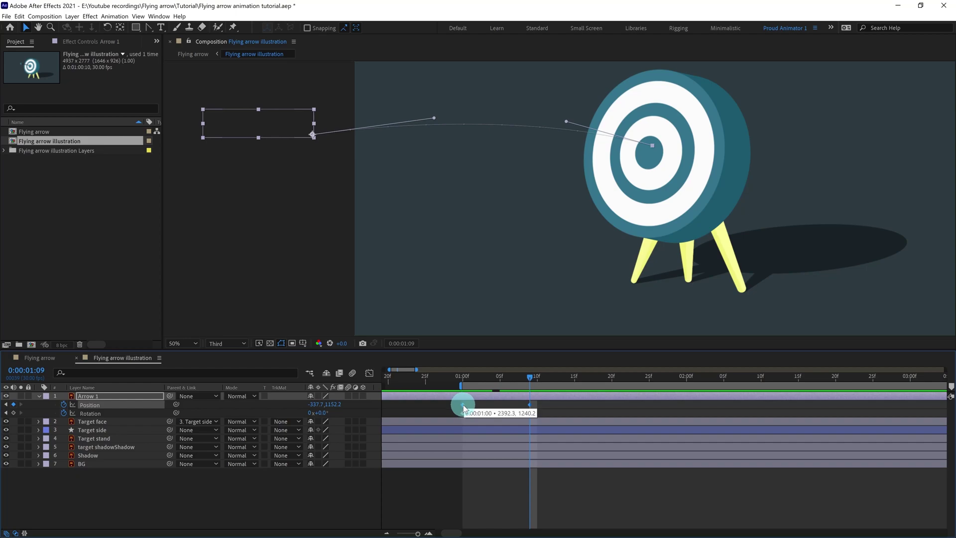
pyautogui.rightClick(464, 406)
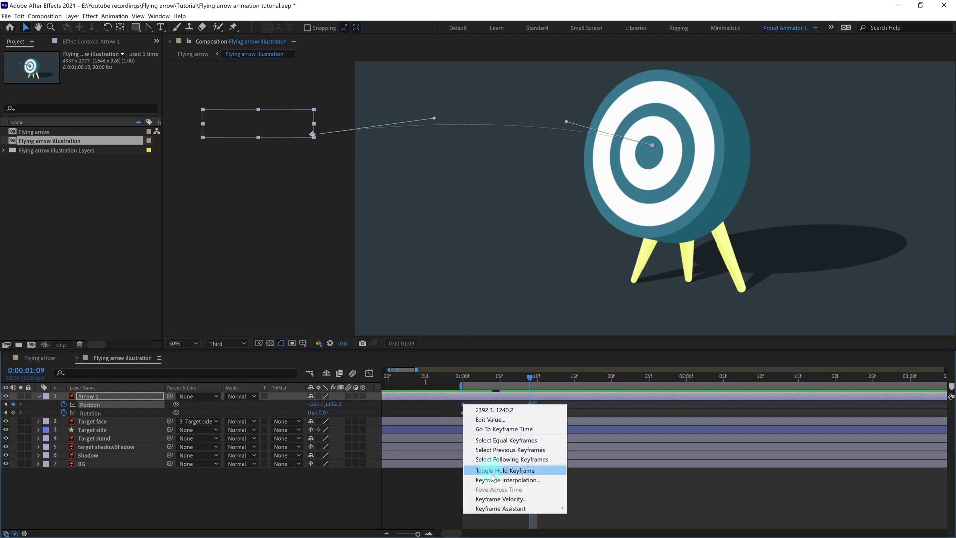
pyautogui.click(499, 509)
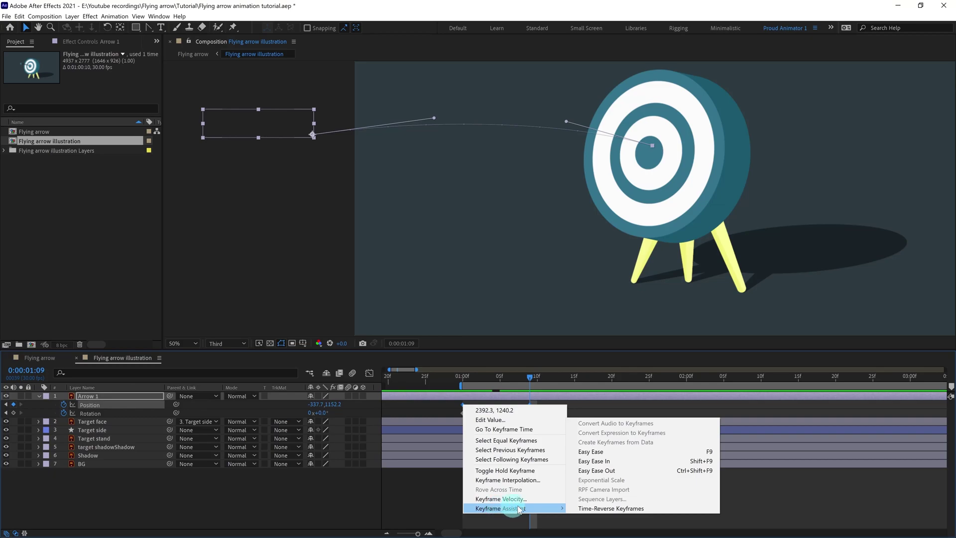
pyautogui.click(580, 508)
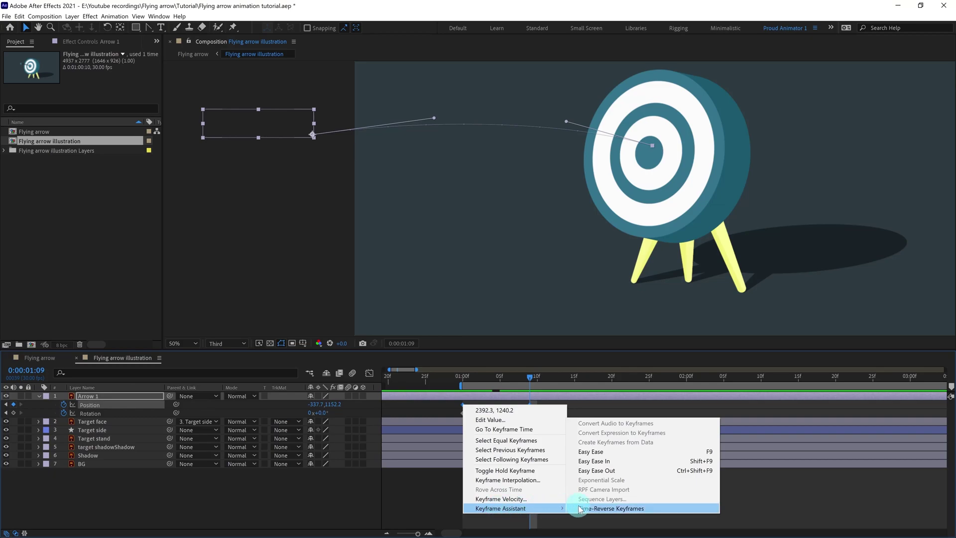
pyautogui.click(580, 508)
pyautogui.click(577, 505)
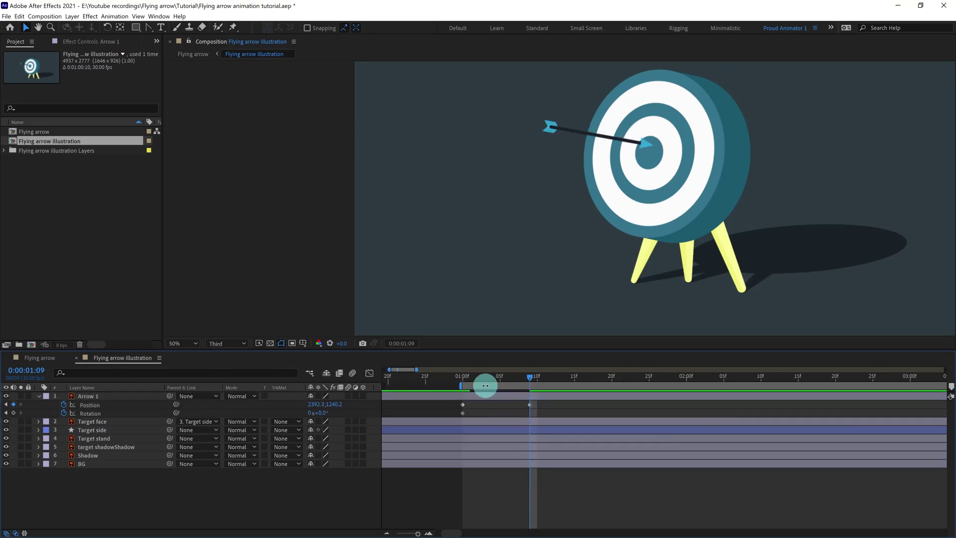
# Set the Arrow 1 layer's Rotation keyframe at 0:00:01:00 to -14°.
pyautogui.click(466, 378)
pyautogui.moveTo(325, 413); pyautogui.dragTo(318, 413)
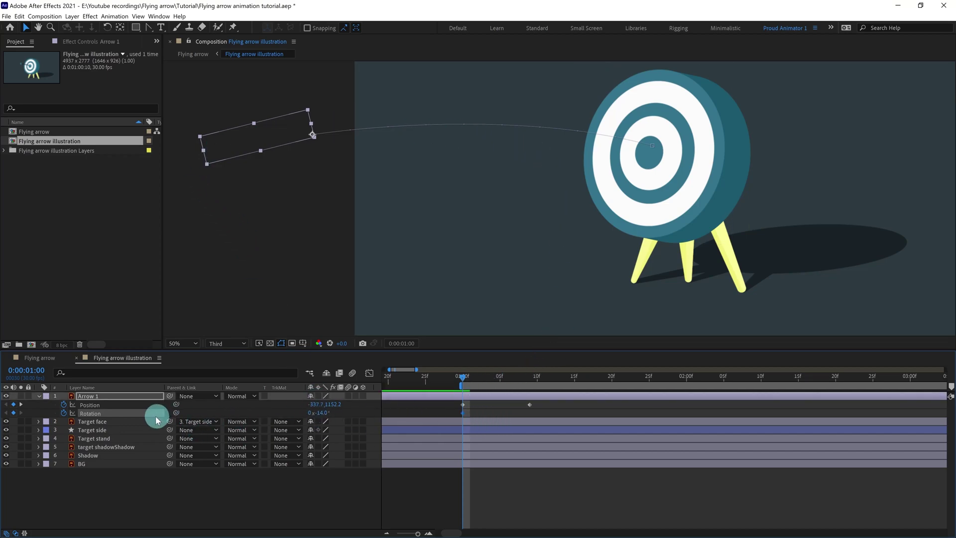
# Set the Arrow 1 layer's auto-orientation to Orient Along Path and preview its flight from 0:00:01:00.
pyautogui.click(129, 397)
pyautogui.rightClick(130, 397)
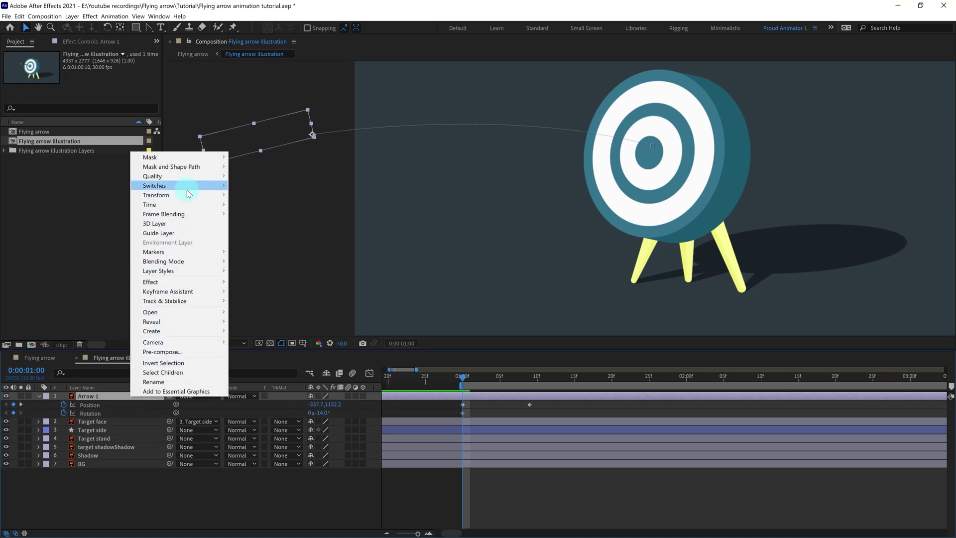
pyautogui.moveTo(189, 194)
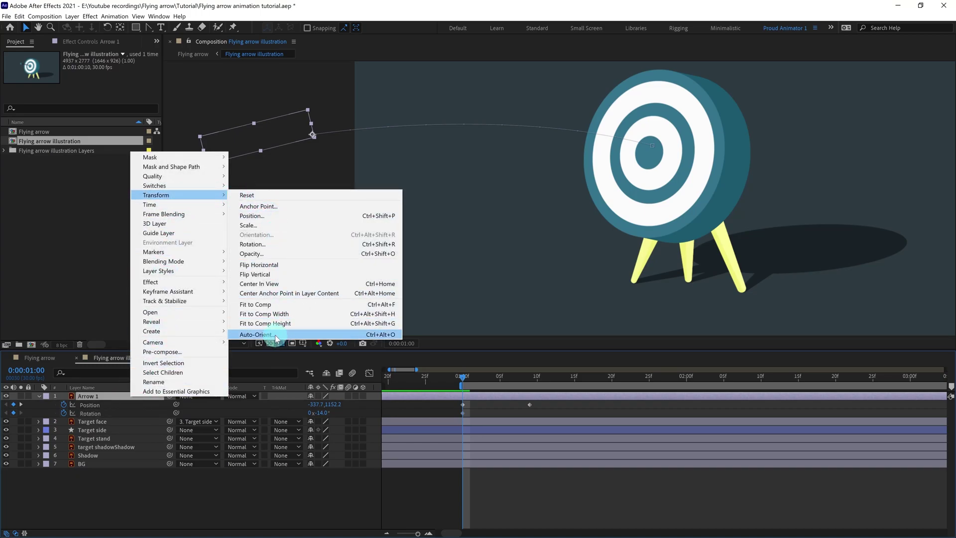
pyautogui.click(259, 335)
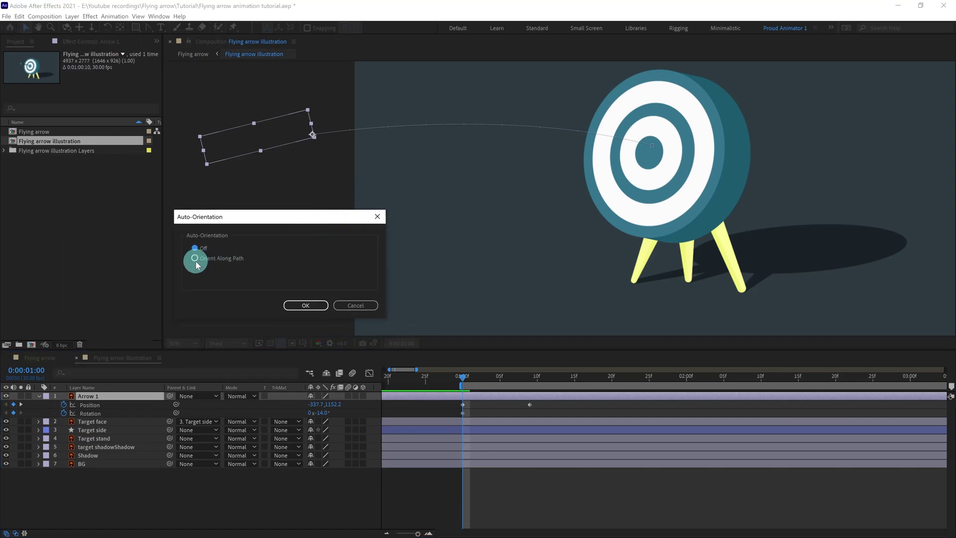
pyautogui.click(195, 258)
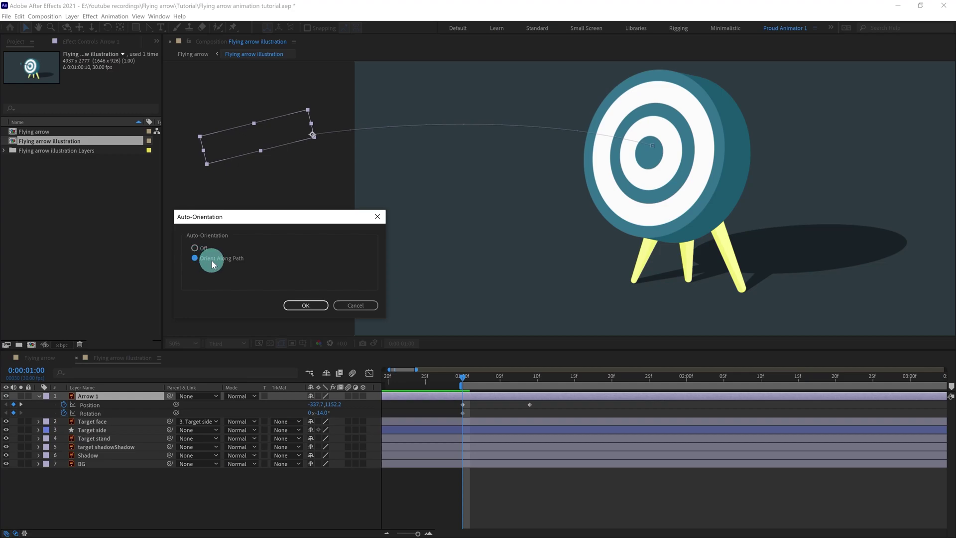
pyautogui.click(307, 304)
pyautogui.click(551, 494)
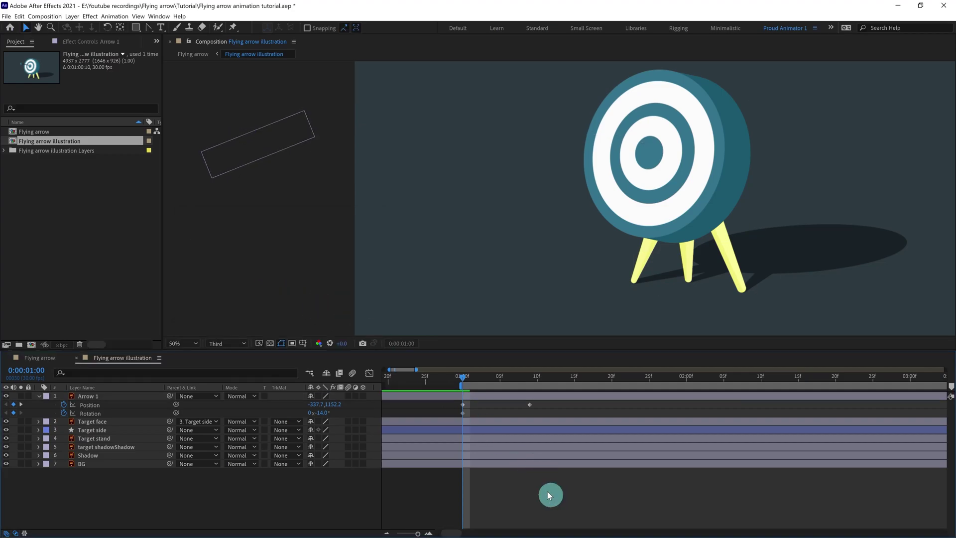
pyautogui.press(',')
pyautogui.press('space')
pyautogui.moveTo(469, 377); pyautogui.dragTo(510, 408)
pyautogui.click(497, 396)
pyautogui.press('.')
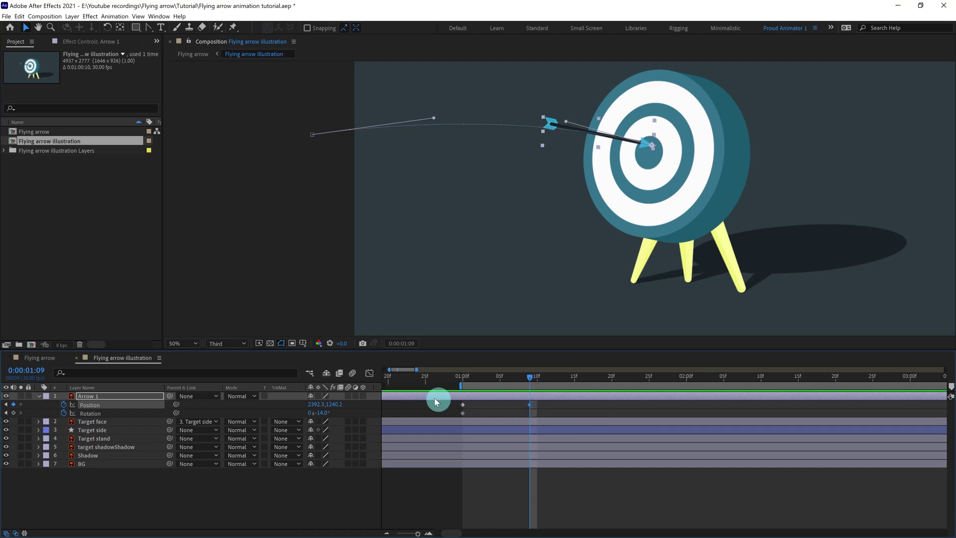
# Apply Easy Ease to the arrow's Position keyframe at 0:00:01:09 and shorten its incoming influence handle in the speed graph.
pyautogui.click(370, 374)
pyautogui.moveTo(462, 423)
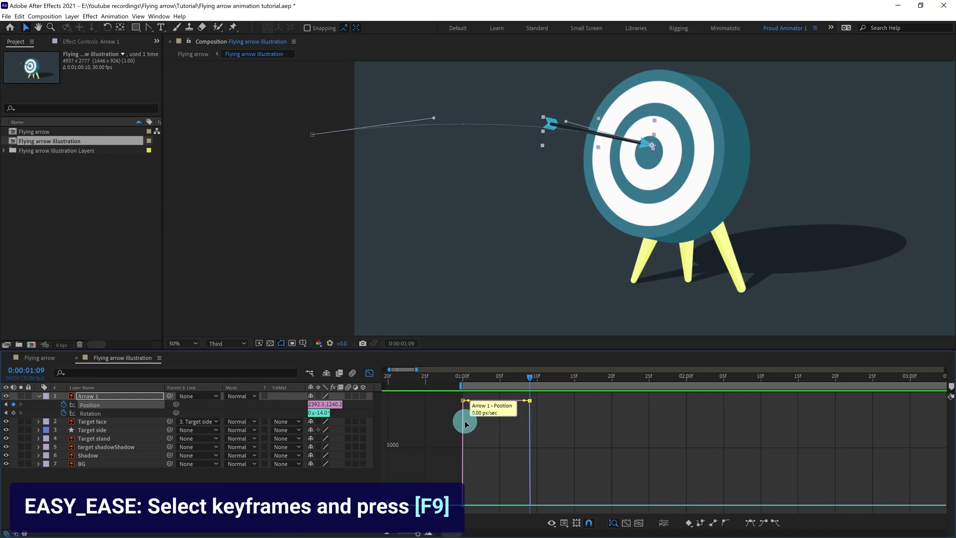
pyautogui.press('F9')
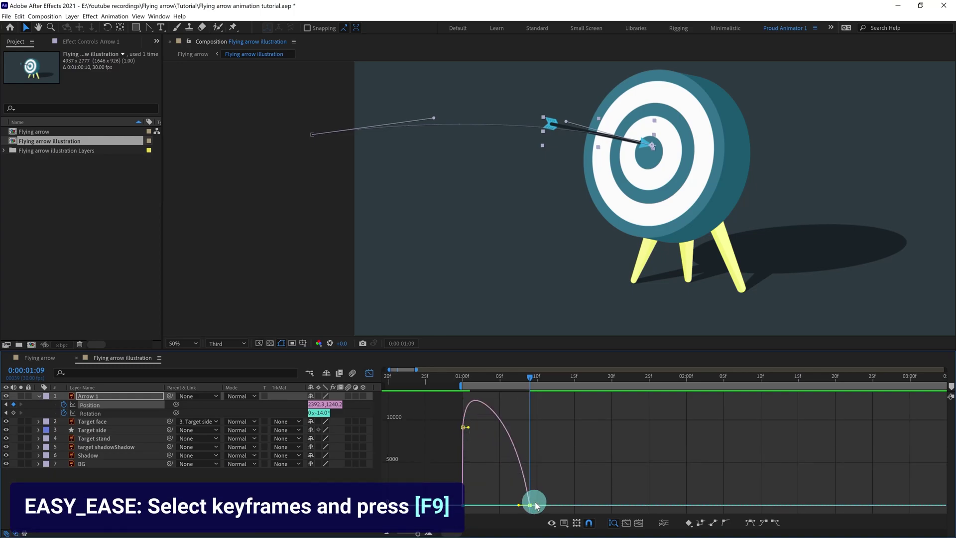
pyautogui.scroll(3, 539, 498)
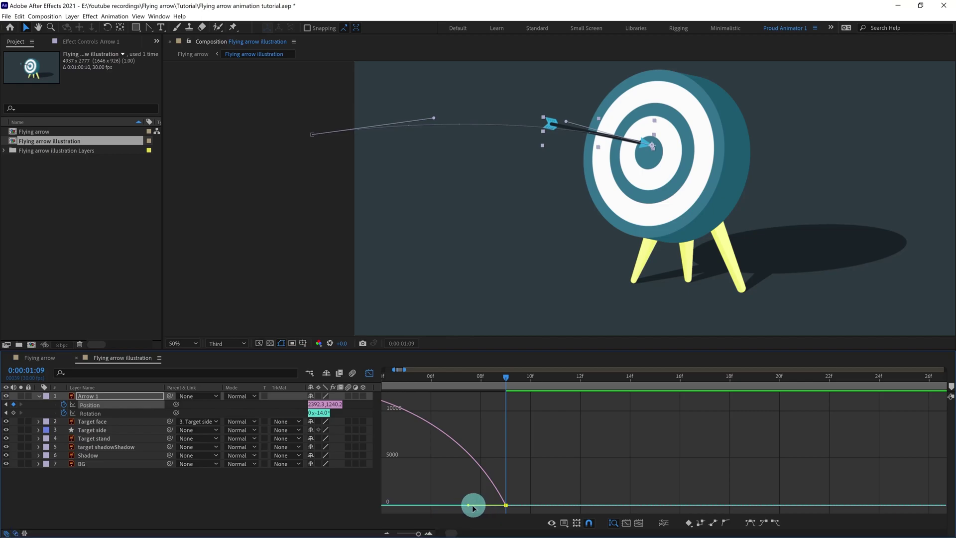
pyautogui.moveTo(469, 507); pyautogui.dragTo(546, 491)
pyautogui.hscroll(-4, 619, 466)
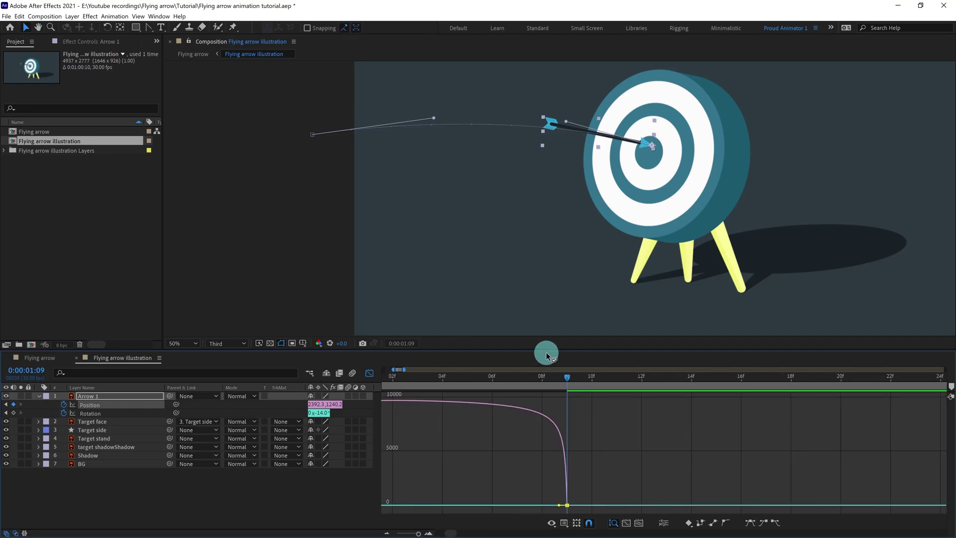
pyautogui.moveTo(547, 350); pyautogui.dragTo(540, 241)
pyautogui.hscroll(-3, 660, 402)
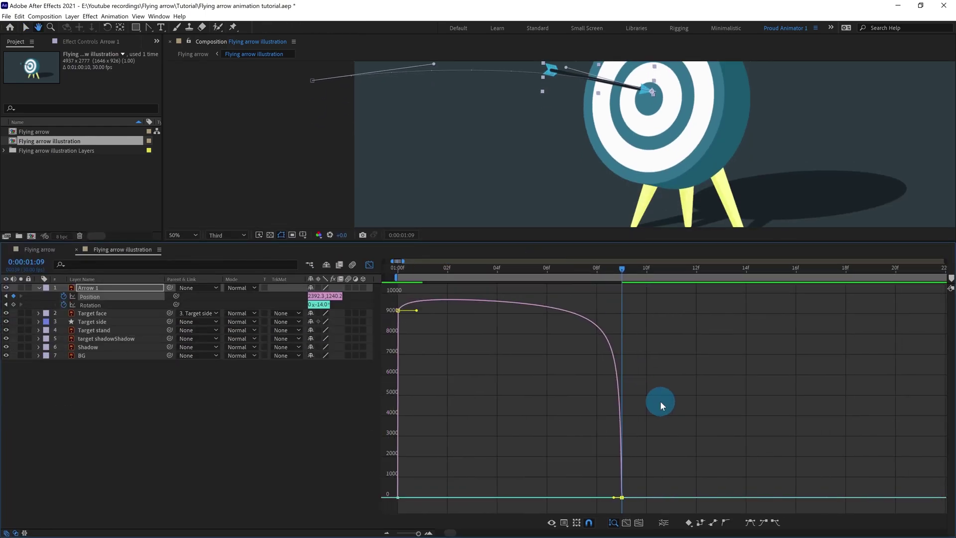
pyautogui.moveTo(609, 498); pyautogui.dragTo(622, 501)
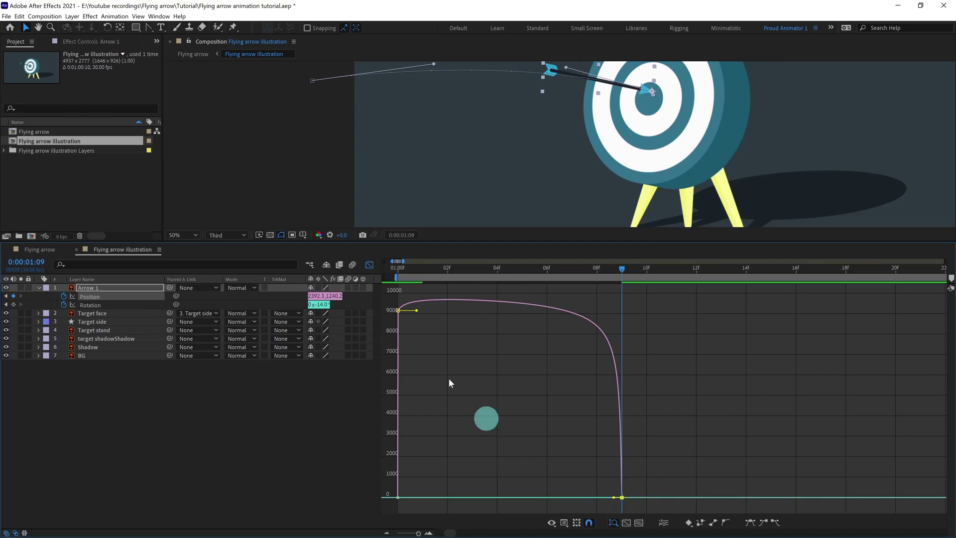
# Easy ease the Position keyframe at 0:00:01:00 and shorten both keyframes' influence handles in the speed graph.
pyautogui.click(370, 264)
pyautogui.moveTo(406, 295); pyautogui.dragTo(388, 301)
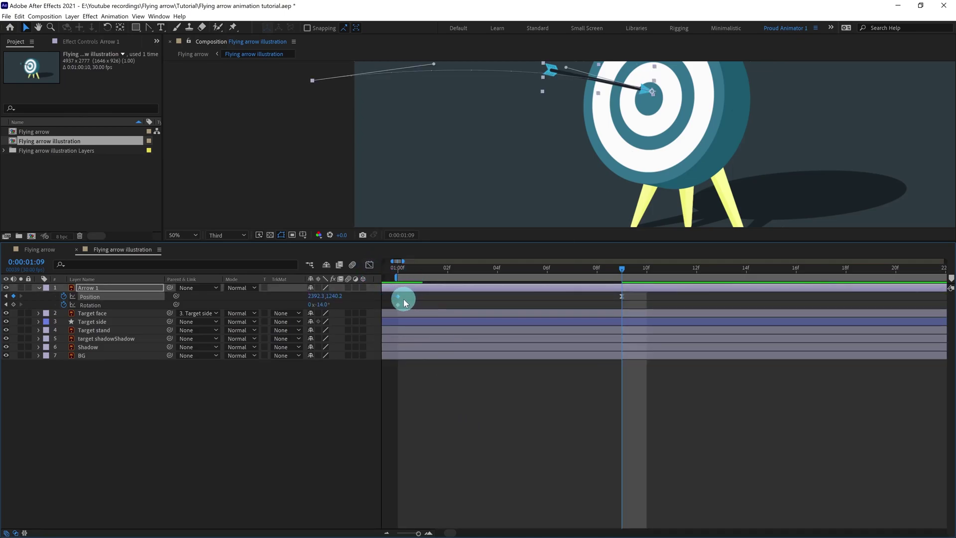
pyautogui.moveTo(406, 303); pyautogui.dragTo(411, 302)
pyautogui.click(369, 266)
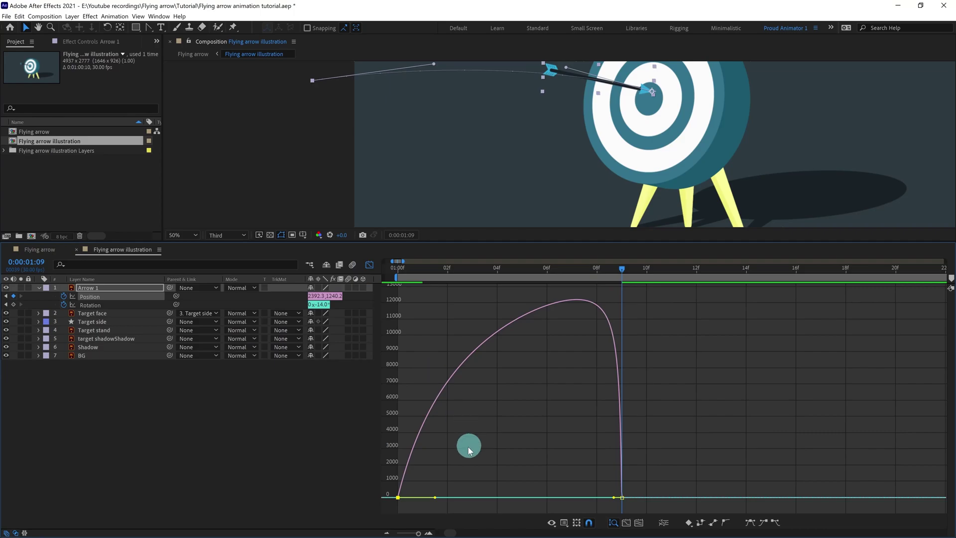
pyautogui.moveTo(434, 498); pyautogui.dragTo(428, 498)
pyautogui.click(615, 497)
pyautogui.moveTo(615, 498); pyautogui.dragTo(619, 499)
pyautogui.click(369, 265)
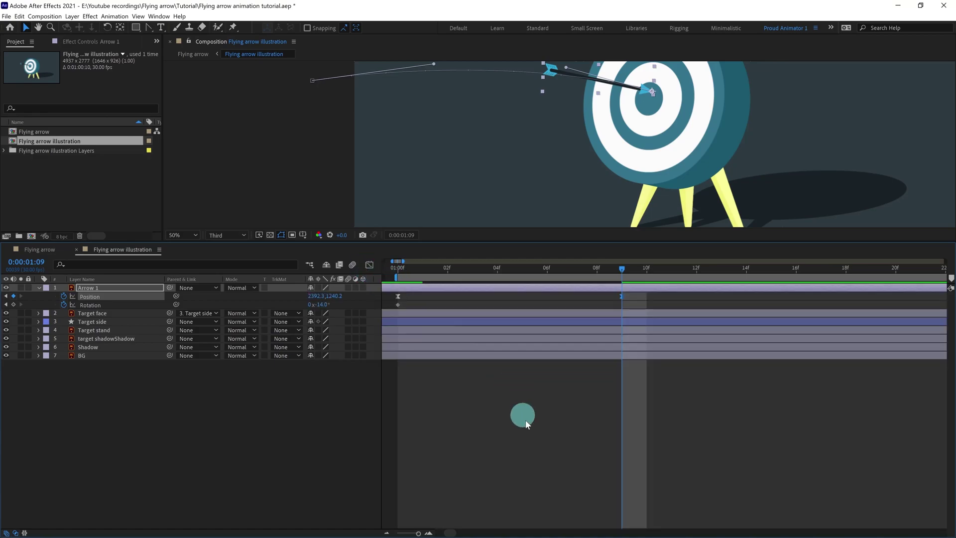
# Add a Rotation keyframe of -14° to the Arrow 1 layer at 0:00:01:09, where it hits the target.
pyautogui.click(397, 270)
pyautogui.scroll(-1, 463, 78)
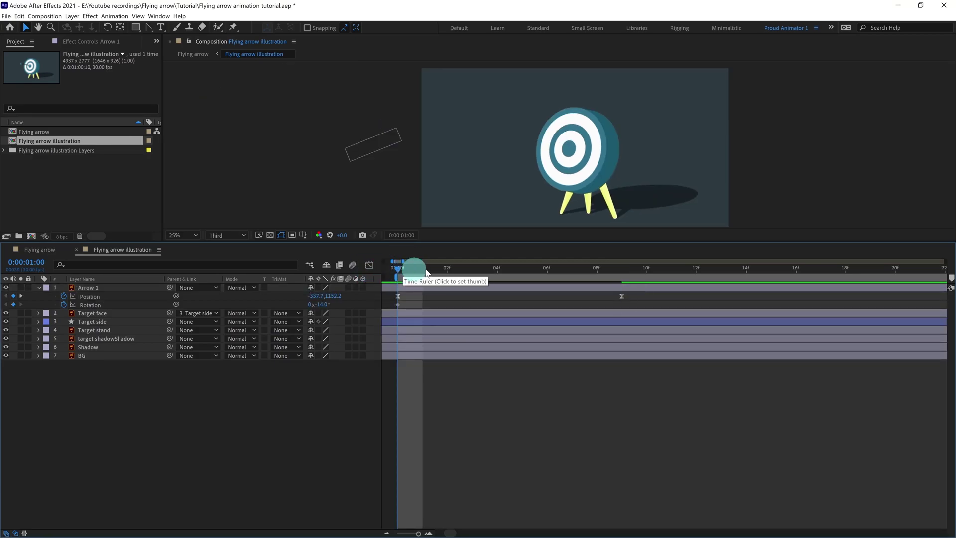
pyautogui.moveTo(555, 241); pyautogui.dragTo(472, 269)
pyautogui.scroll(2, 453, 244)
pyautogui.click(620, 344)
pyautogui.click(589, 470)
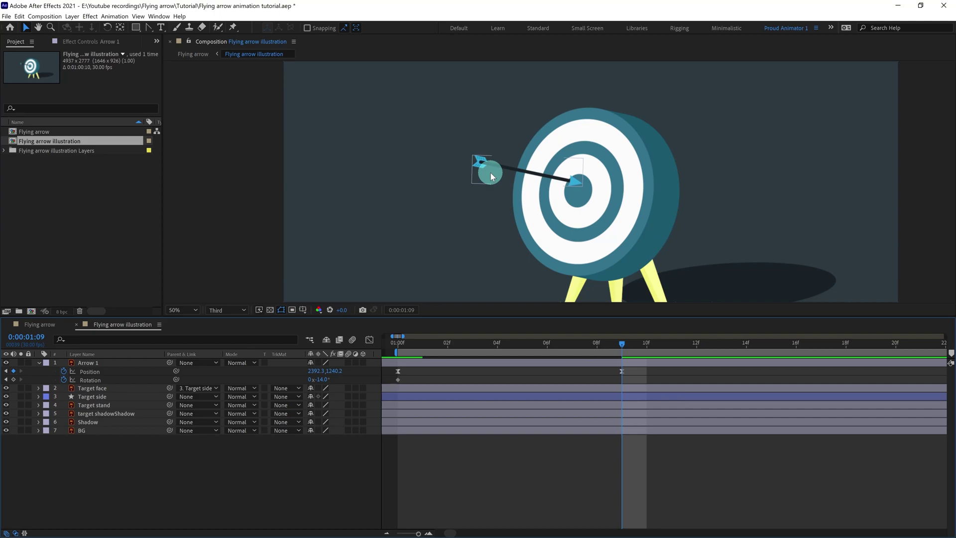
pyautogui.click(14, 379)
# Keyframe the Arrow 1 layer's Rotation at -8° at 0:00:01:13.
pyautogui.moveTo(629, 350); pyautogui.dragTo(696, 351)
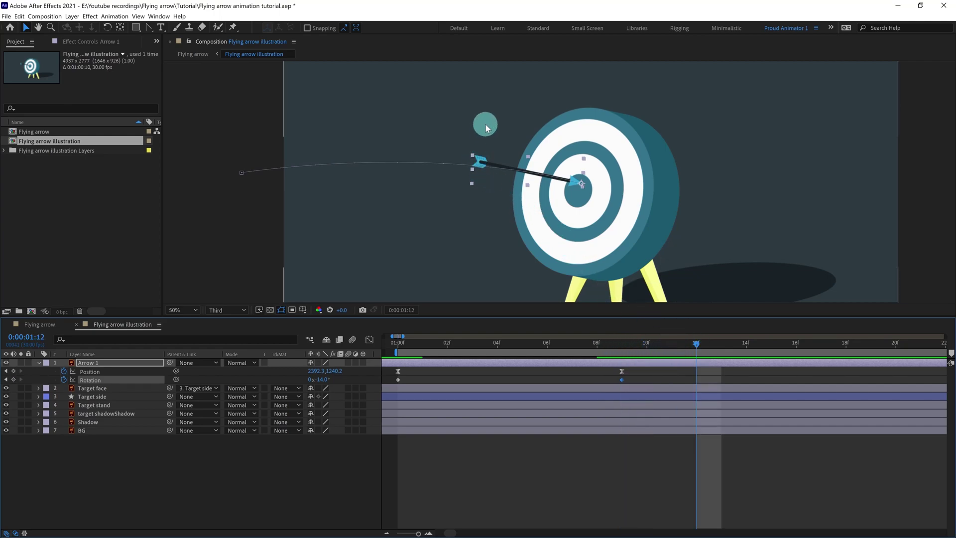
pyautogui.click(621, 345)
pyautogui.click(24, 337)
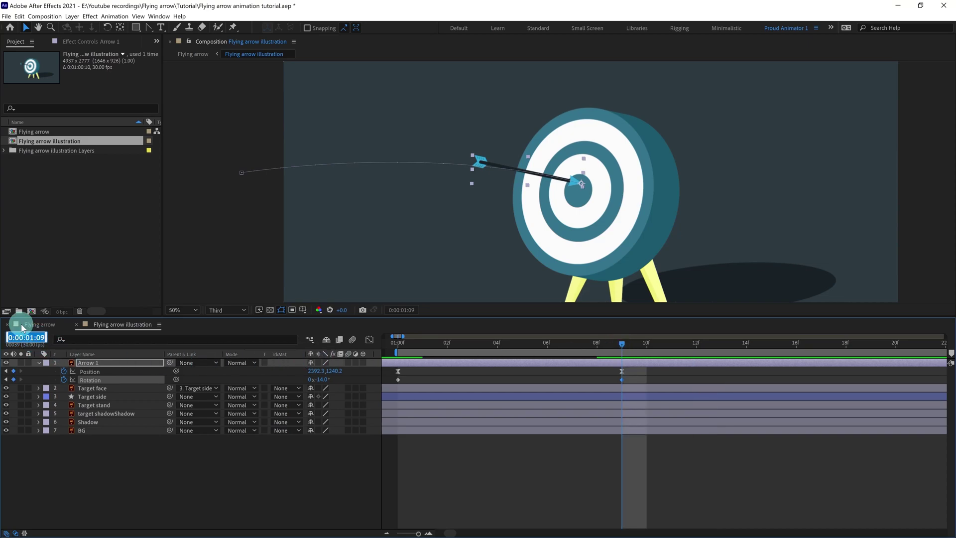
pyautogui.write('113')
pyautogui.press('Return')
pyautogui.moveTo(321, 380); pyautogui.dragTo(326, 379)
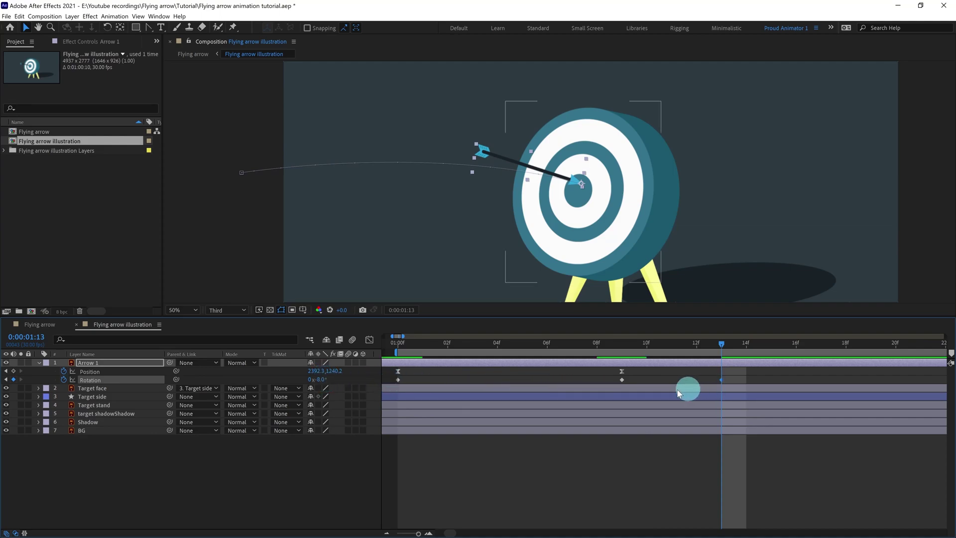
# Move six frames forward to 0:00:01:19 and keyframe the arrow's Rotation at -19°.
pyautogui.click(27, 338)
pyautogui.write('+')
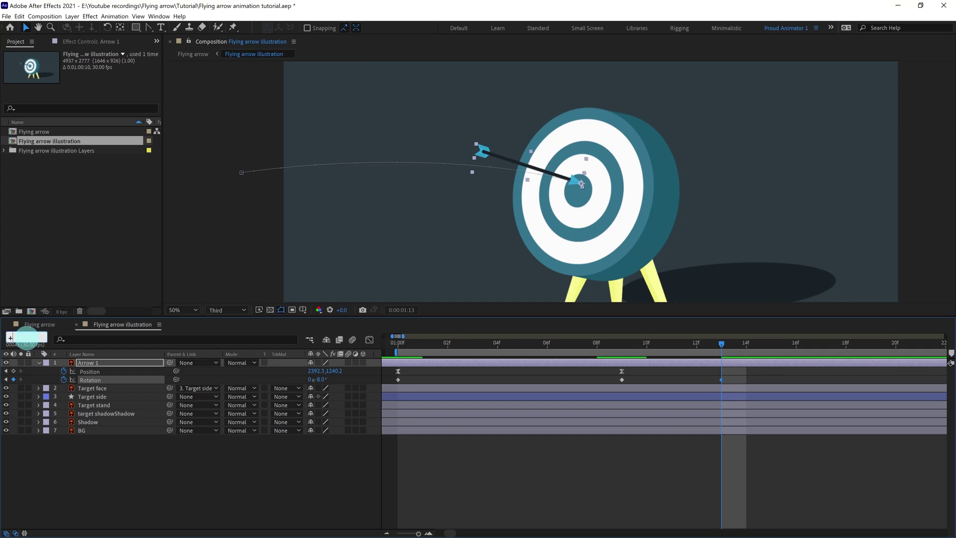
pyautogui.write('6')
pyautogui.press('Return')
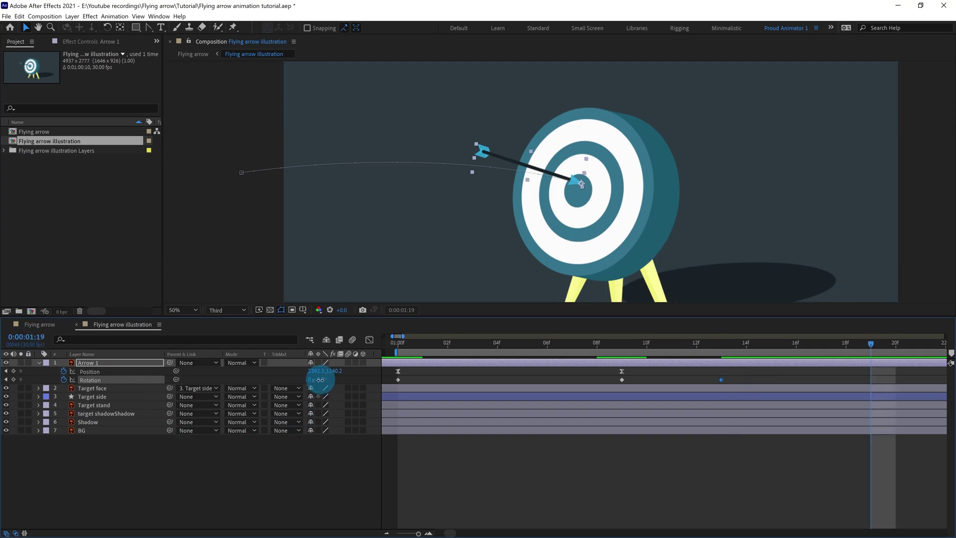
pyautogui.moveTo(320, 380); pyautogui.dragTo(319, 382)
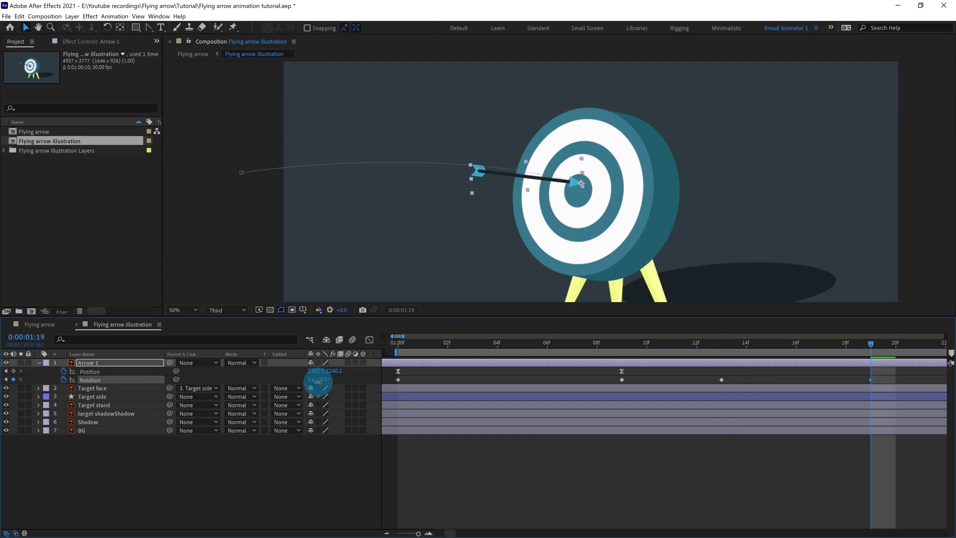
pyautogui.hotkey('ctrl', 'z')
pyautogui.moveTo(322, 382); pyautogui.dragTo(316, 380)
# Move five frames forward to 0:00:01:24 and keyframe the arrow's Rotation at -15°.
pyautogui.moveTo(614, 490); pyautogui.dragTo(579, 492)
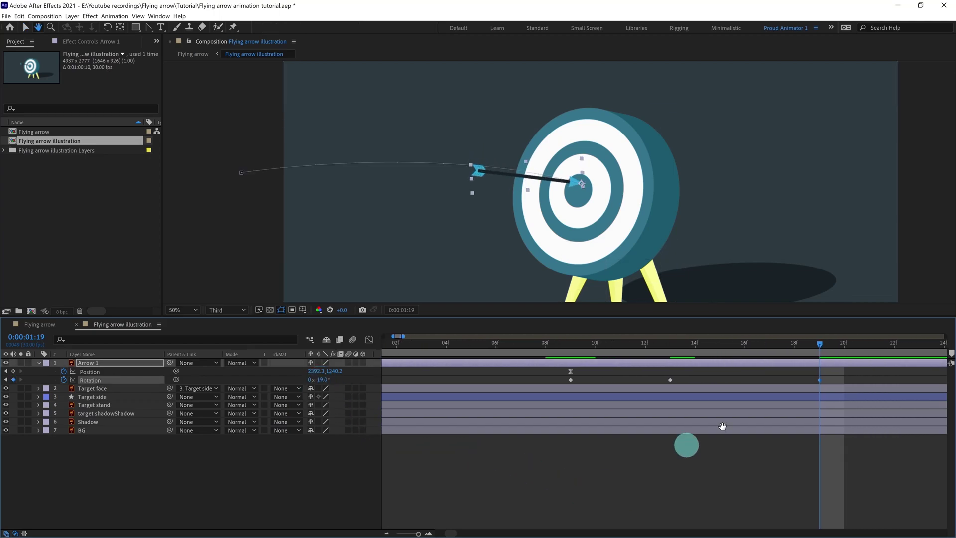
pyautogui.click(463, 534)
pyautogui.press('-')
pyautogui.click(15, 340)
pyautogui.write('+5')
pyautogui.press('Return')
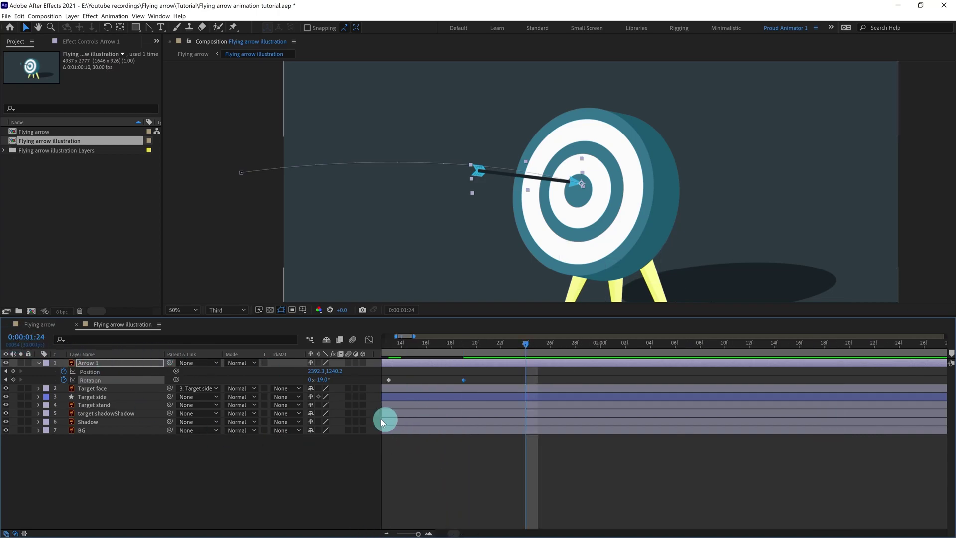
pyautogui.moveTo(320, 377); pyautogui.dragTo(321, 378)
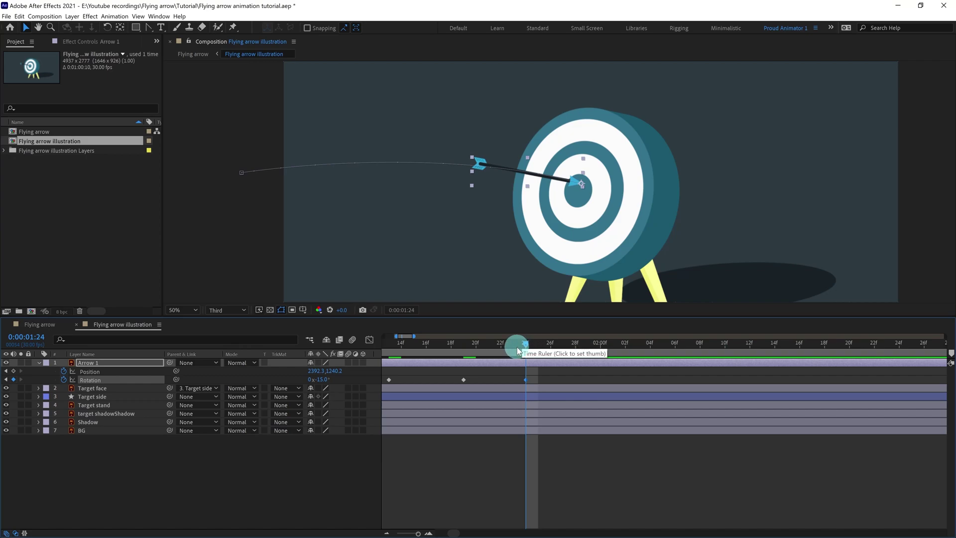
# Keyframe the arrow's Rotation at -17° at 0:00:01:28 as the end of the wobble.
pyautogui.moveTo(526, 343); pyautogui.dragTo(575, 343)
pyautogui.moveTo(323, 379); pyautogui.dragTo(322, 379)
pyautogui.click(323, 379)
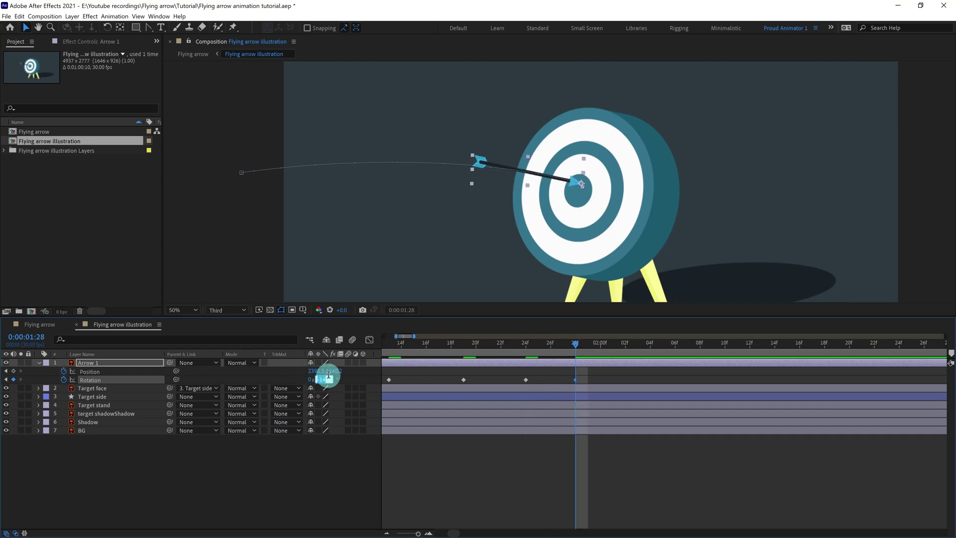
pyautogui.write('0')
pyautogui.click(488, 505)
pyautogui.hotkey('ctrl', 'z')
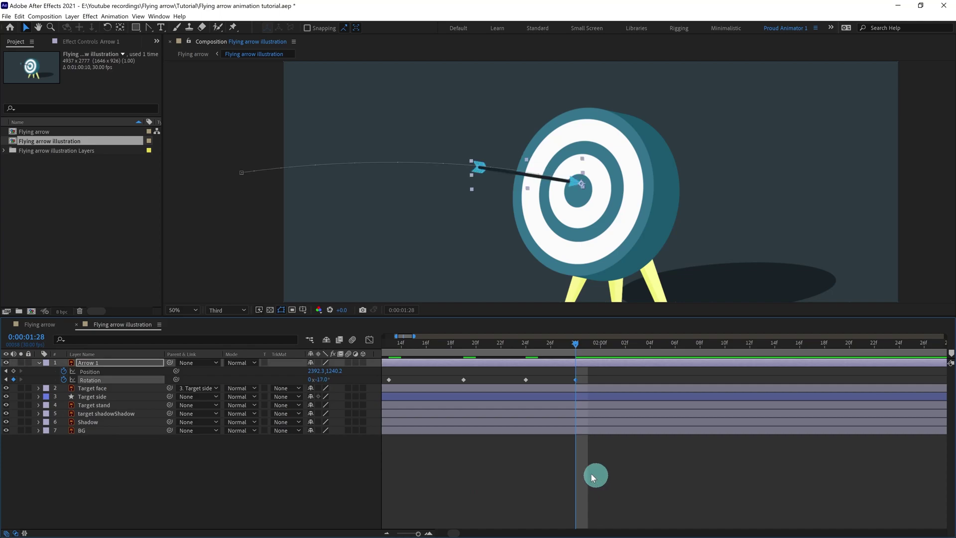
# Apply Easy Ease to all of the arrow's Rotation keyframes and play the animation from 0:00:01:00.
pyautogui.click(506, 488)
pyautogui.moveTo(530, 491); pyautogui.dragTo(697, 497)
pyautogui.moveTo(758, 380); pyautogui.dragTo(378, 394)
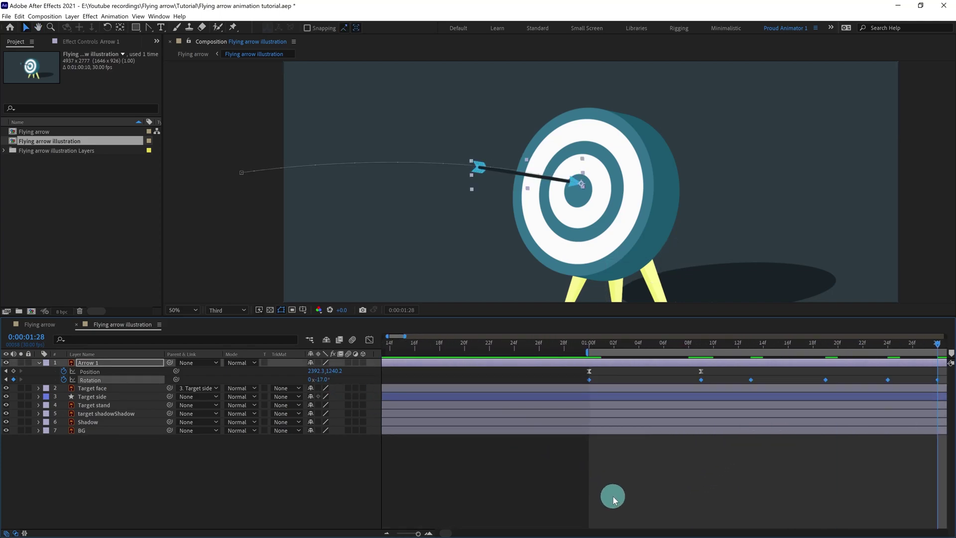
pyautogui.press('F9')
pyautogui.moveTo(817, 489); pyautogui.dragTo(660, 492)
pyautogui.press('v')
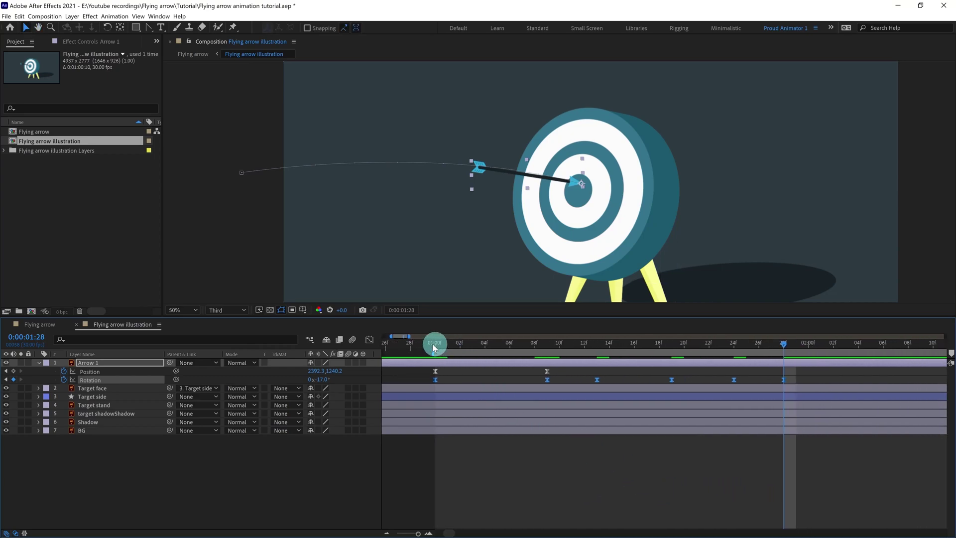
pyautogui.click(435, 345)
pyautogui.press('space')
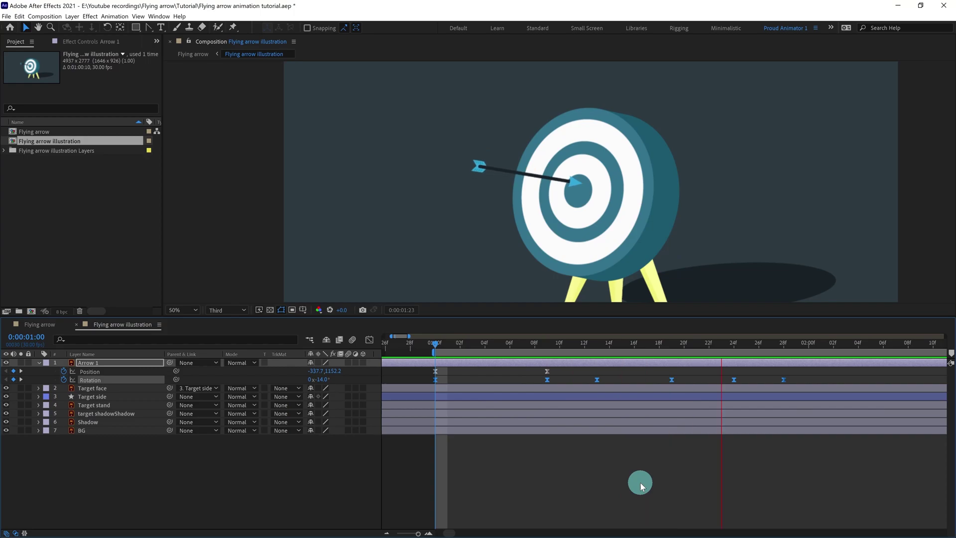
pyautogui.press('space')
pyautogui.press('space')
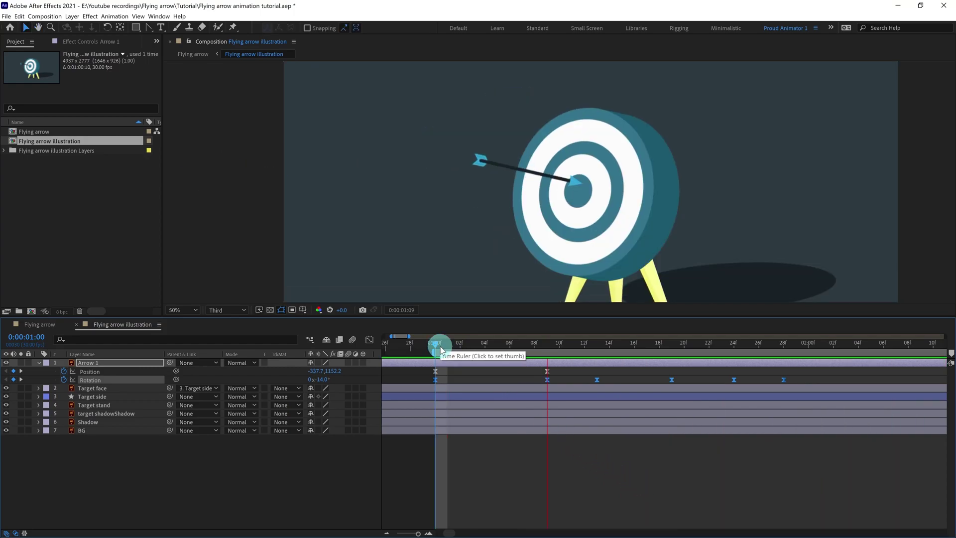
# Shift the arrow's last four Rotation keyframes one frame earlier so that they start at 0:00:01:12.
pyautogui.moveTo(440, 346); pyautogui.dragTo(543, 356)
pyautogui.click(543, 356)
pyautogui.click(807, 386)
pyautogui.moveTo(590, 380); pyautogui.dragTo(585, 380)
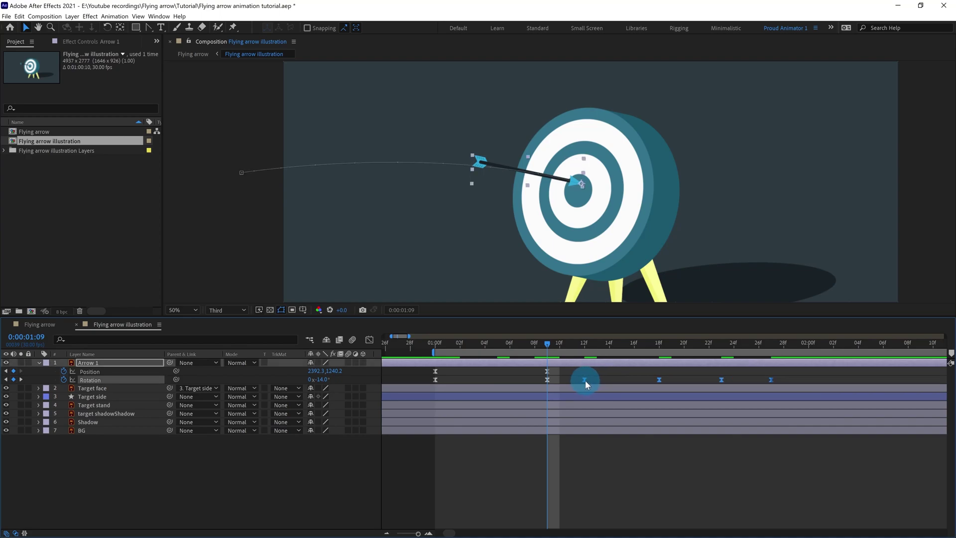
# Play the retimed arrow wobble from 0:00:01:00 and save the project.
pyautogui.click(437, 351)
pyautogui.press('space')
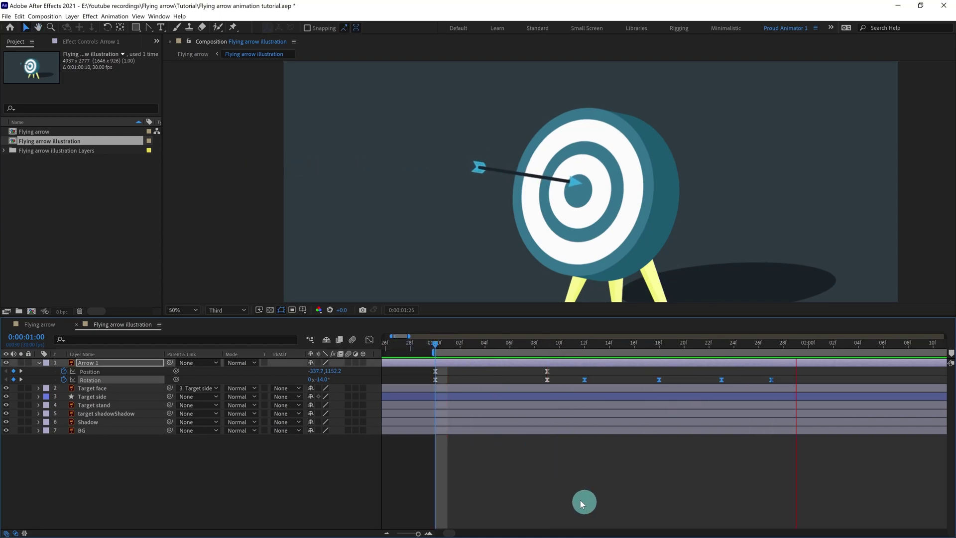
pyautogui.press('space')
pyautogui.click(575, 488)
pyautogui.hotkey('ctrl', 's')
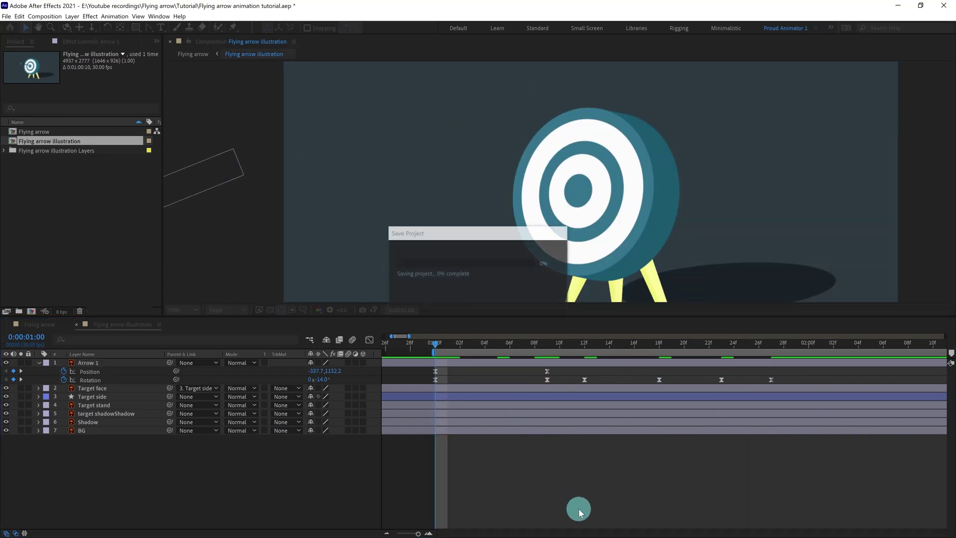
# Keyframe Arrow 1's Scale at 100% at 0:00:01:00 and reveal all of the layer's keyframed properties.
pyautogui.click(114, 365)
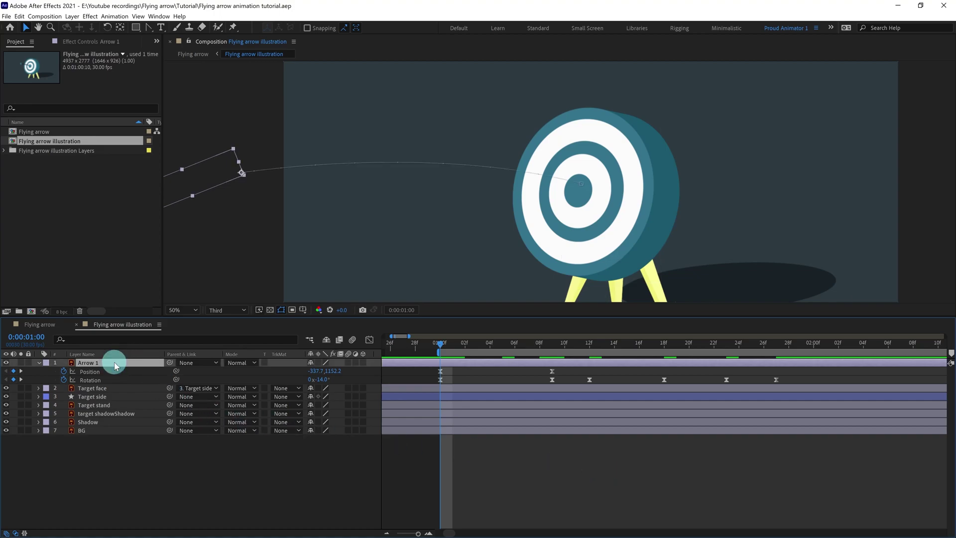
pyautogui.press('s')
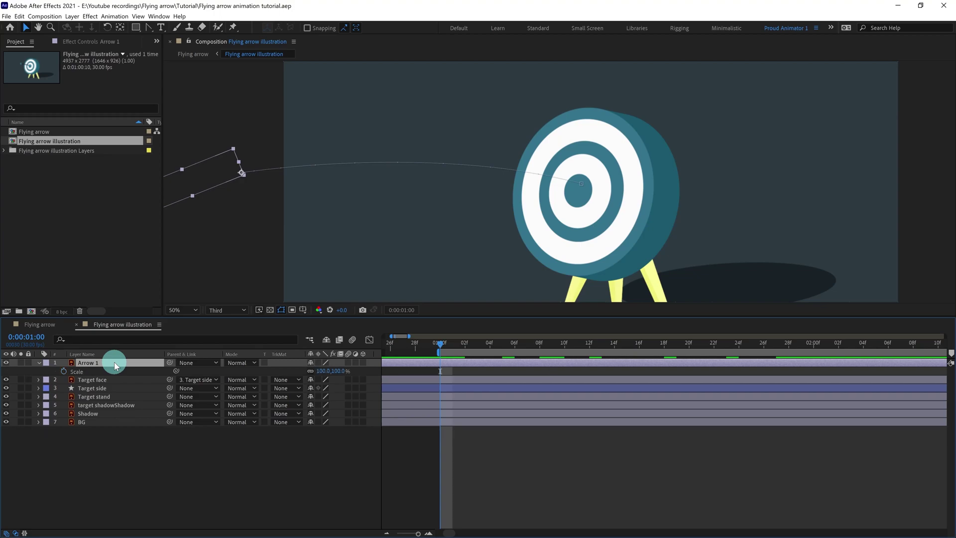
pyautogui.click(65, 372)
pyautogui.press('u')
# Add Scale keyframes at 100% for the arrow at 0:00:01:09 and 0:00:01:08.
pyautogui.click(548, 344)
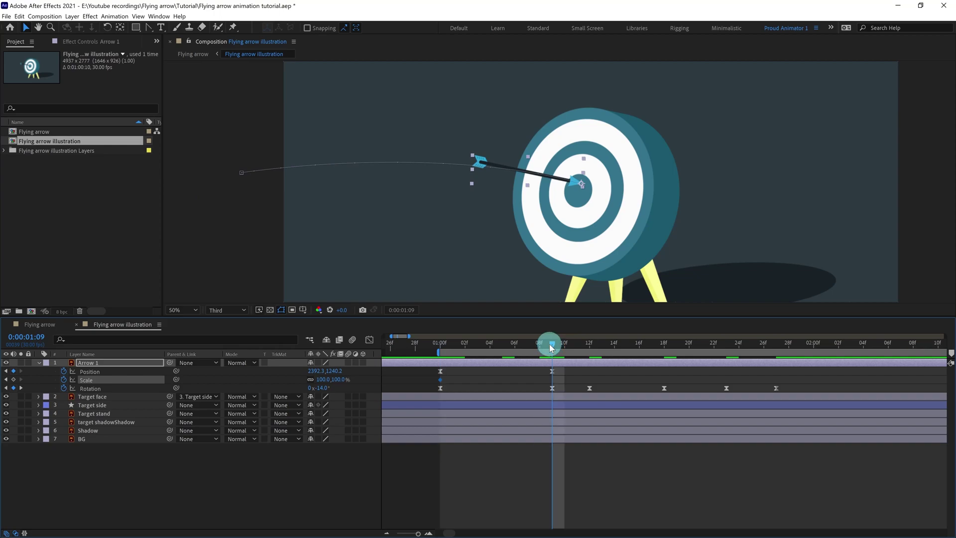
pyautogui.scroll(2, 611, 161)
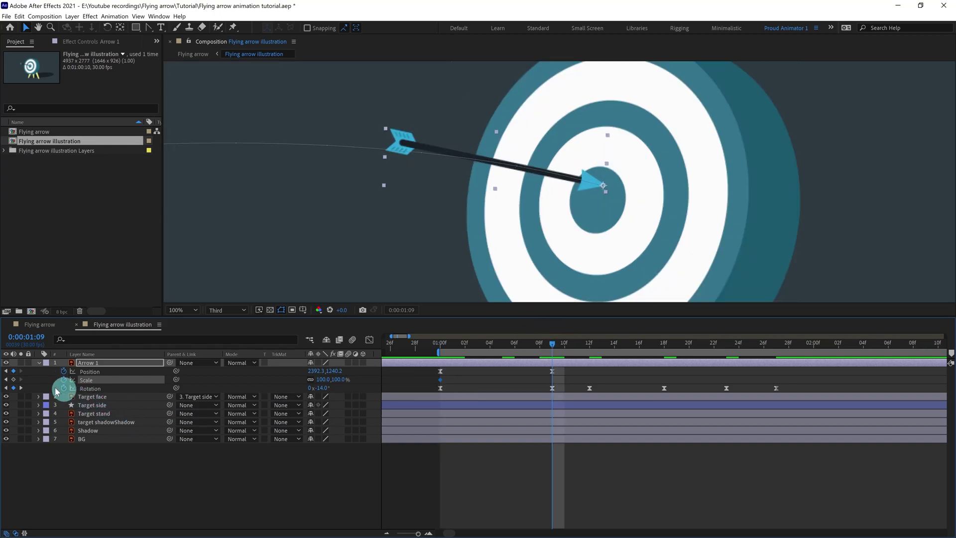
pyautogui.click(438, 471)
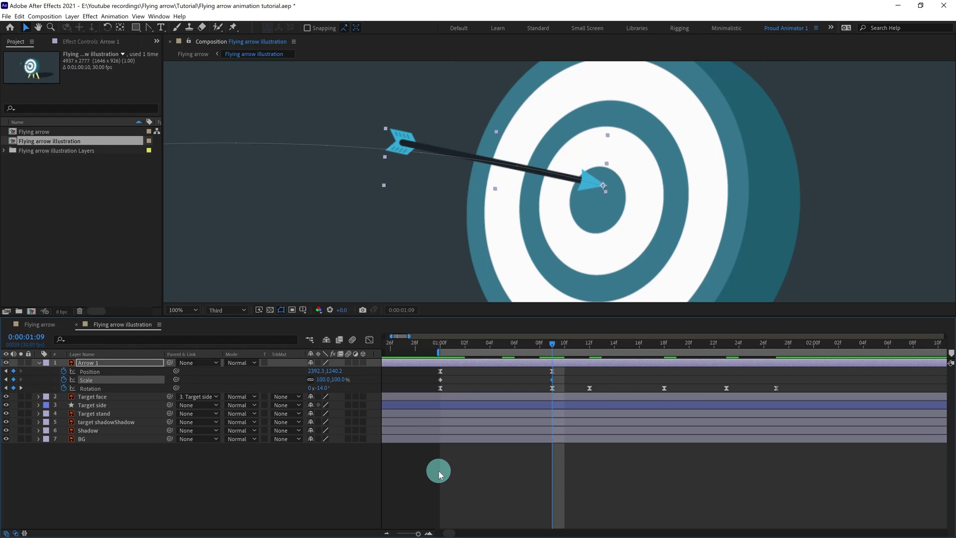
pyautogui.press('pageup')
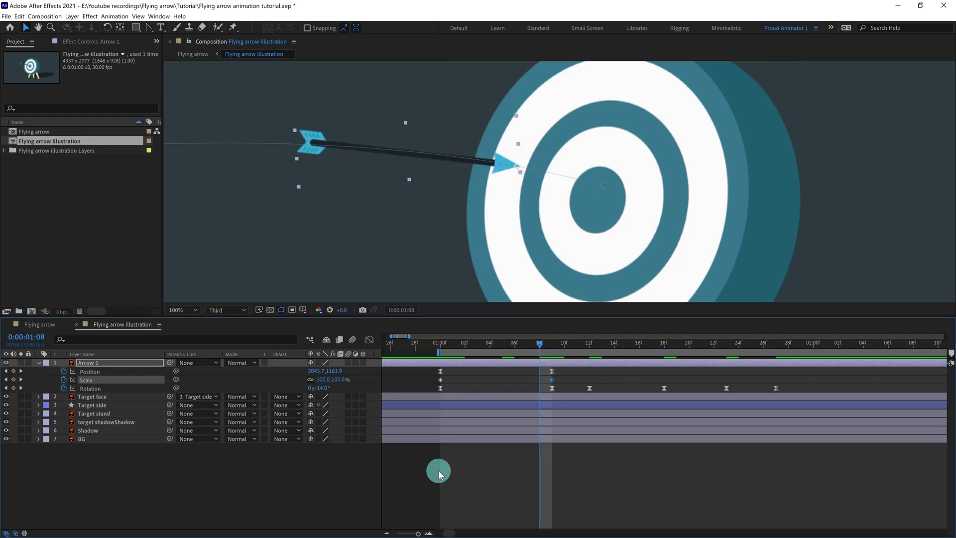
pyautogui.click(13, 380)
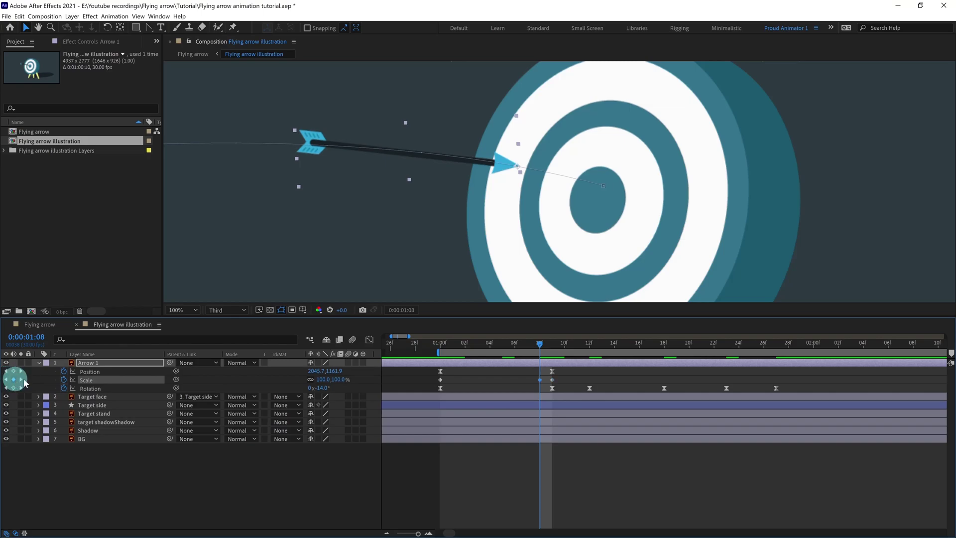
# Unlink the arrow's Scale proportions and set the keyframe at 0:00:01:09 to 95% horizontally and 105% vertically.
pyautogui.click(554, 340)
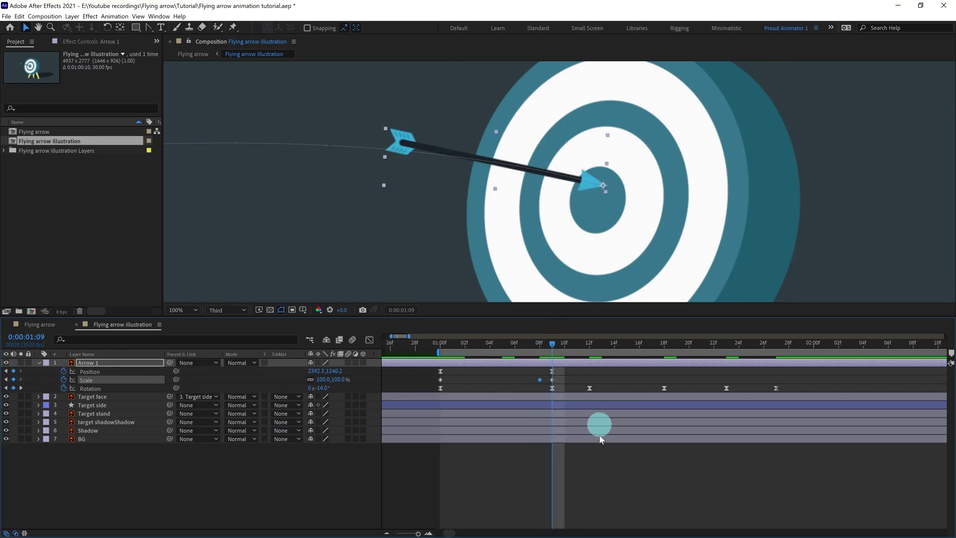
pyautogui.click(313, 379)
pyautogui.moveTo(323, 380); pyautogui.dragTo(312, 378)
pyautogui.click(319, 379)
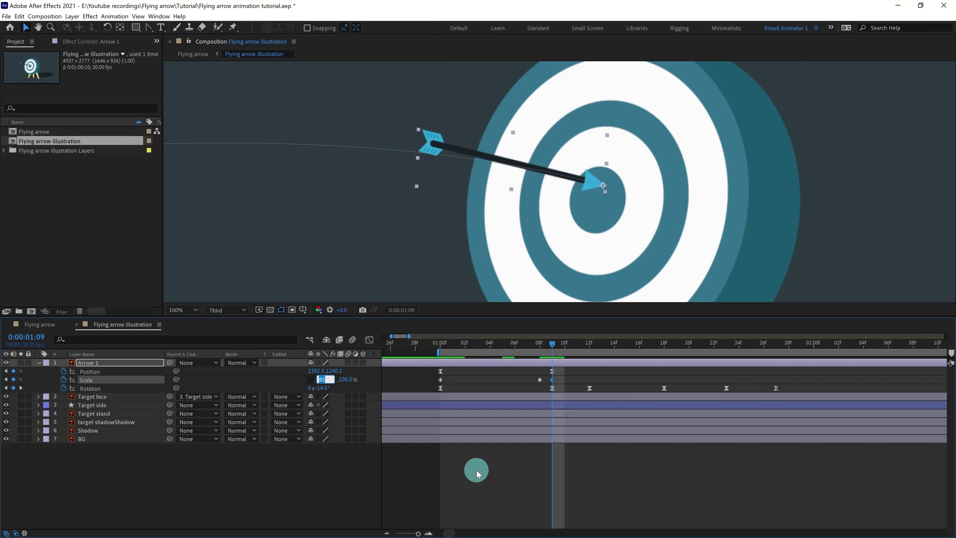
pyautogui.press('Tab')
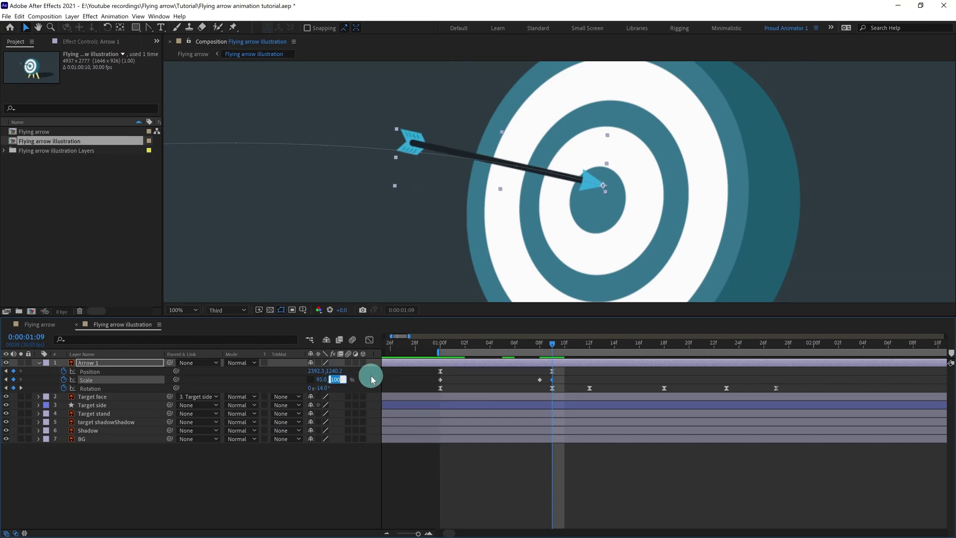
pyautogui.press('Return')
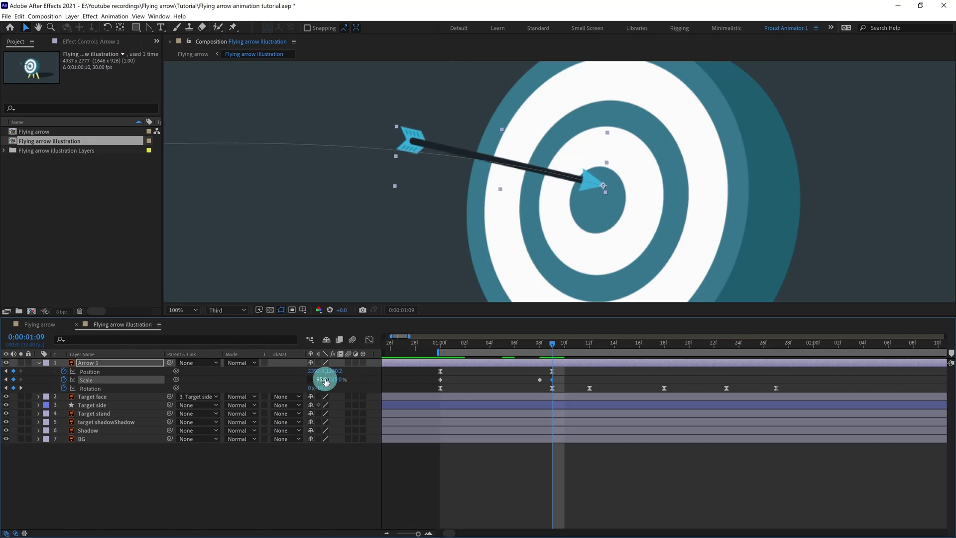
# Keyframe the arrow's Scale at 102% horizontally and 98% vertically at 0:00:01:17.
pyautogui.moveTo(552, 344); pyautogui.dragTo(647, 351)
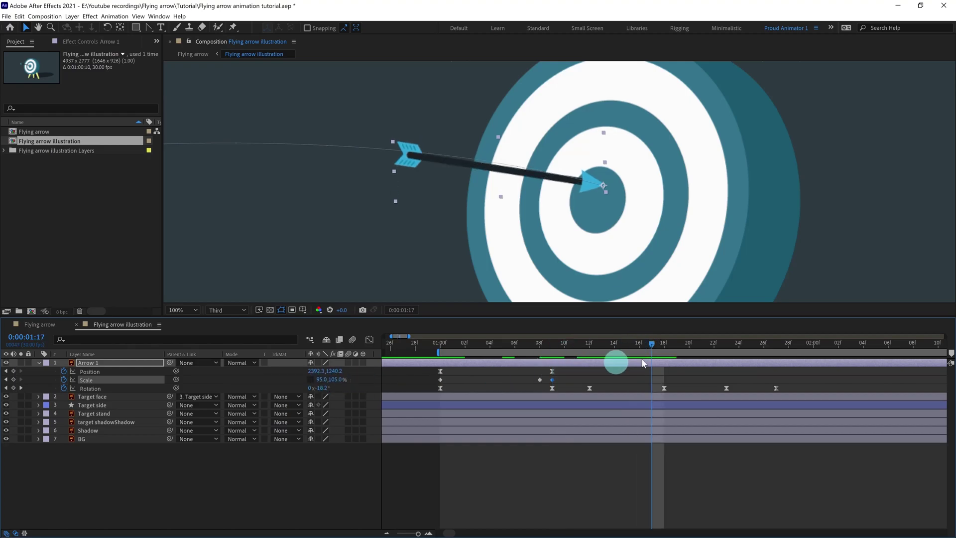
pyautogui.click(321, 380)
pyautogui.write('102')
pyautogui.press('Return')
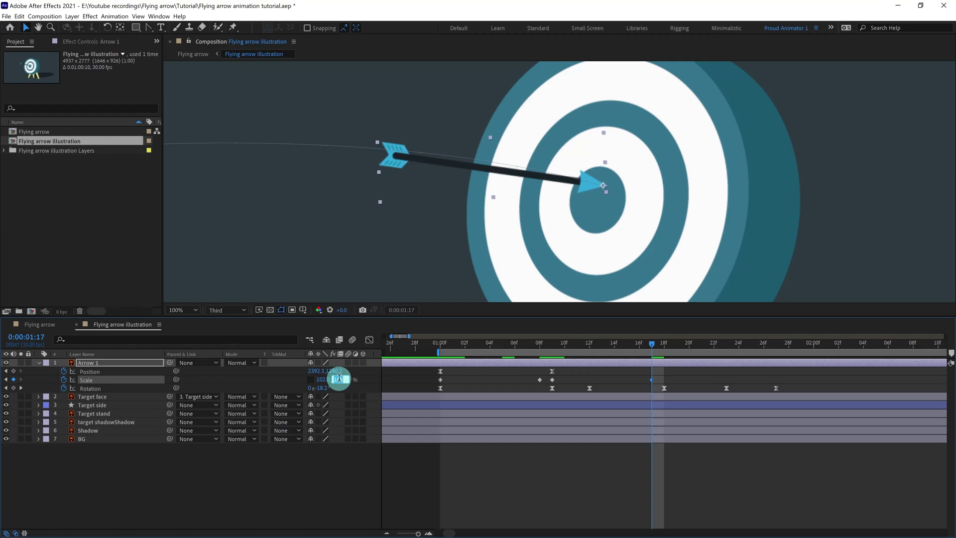
pyautogui.click(340, 379)
pyautogui.write('98')
pyautogui.press('Return')
# Keyframe the arrow's Scale at 99.5% horizontally and 100.5% vertically at 0:00:01:22.
pyautogui.moveTo(721, 346); pyautogui.dragTo(715, 346)
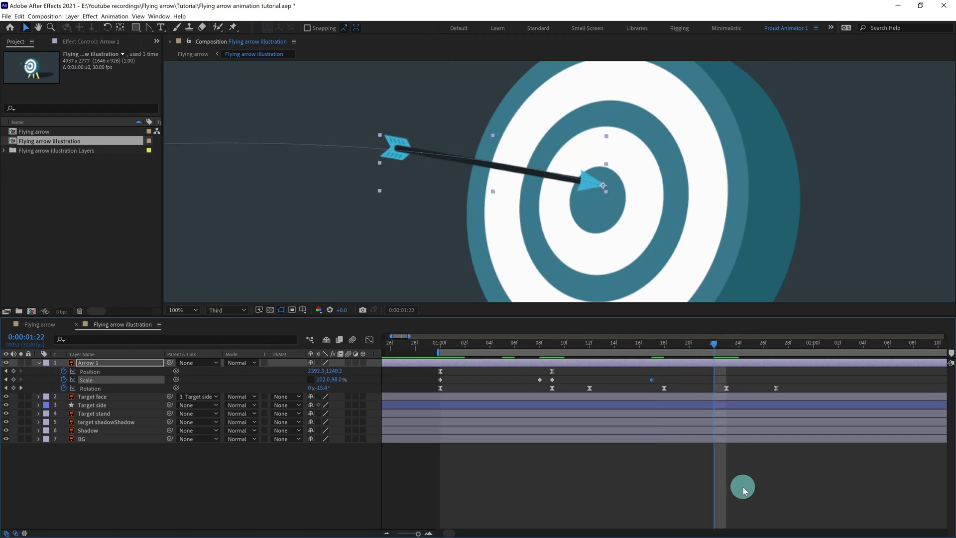
pyautogui.click(323, 379)
pyautogui.write('99.5')
pyautogui.press('Return')
pyautogui.click(336, 379)
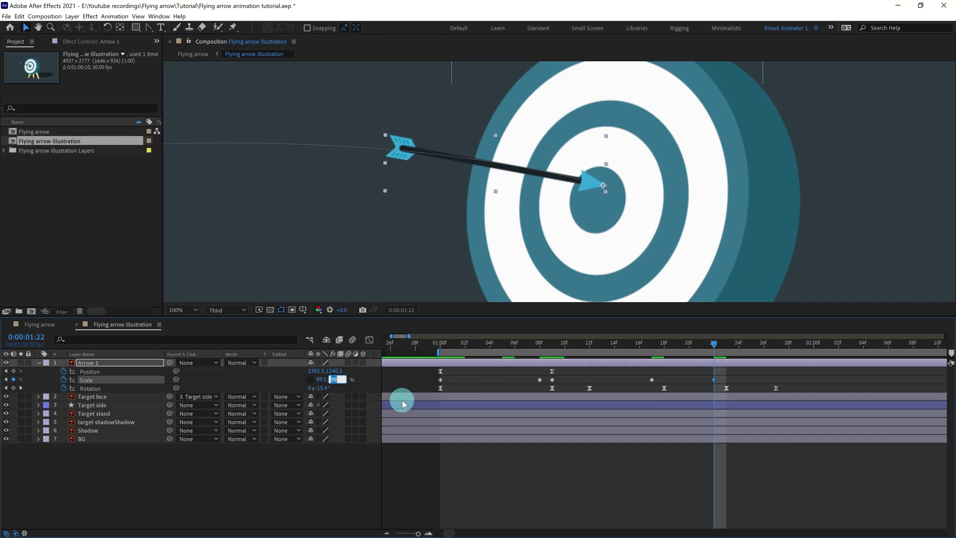
pyautogui.write('100.5')
pyautogui.press('Return')
# Copy the arrow's first 100% Scale keyframe to 0:00:01:26.
pyautogui.click(757, 343)
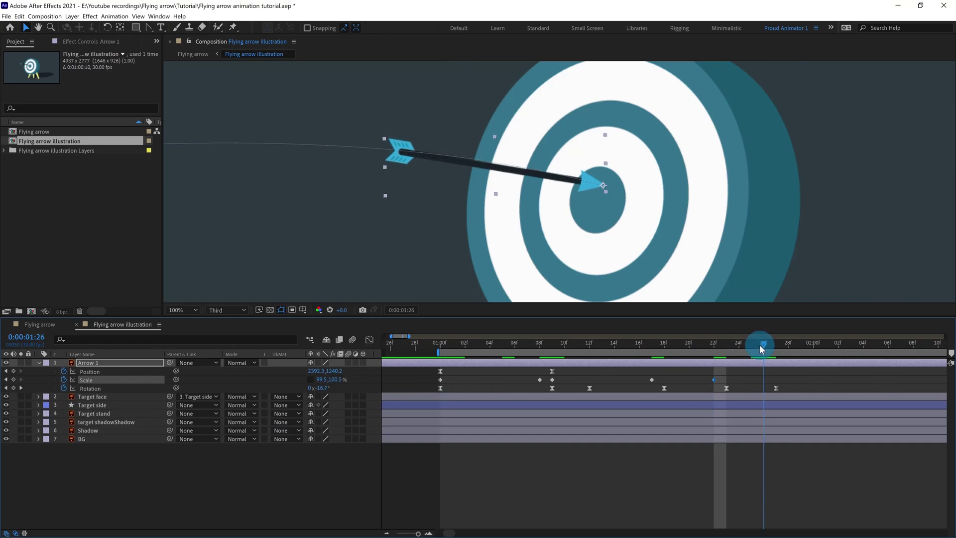
pyautogui.moveTo(447, 378); pyautogui.dragTo(432, 382)
pyautogui.hotkey('ctrl', 'c')
pyautogui.hotkey('ctrl', 'v')
# Apply Easy Ease to all of the arrow's Scale keyframes and play the animation from 0:00:01:00.
pyautogui.click(679, 381)
pyautogui.moveTo(782, 375); pyautogui.dragTo(429, 380)
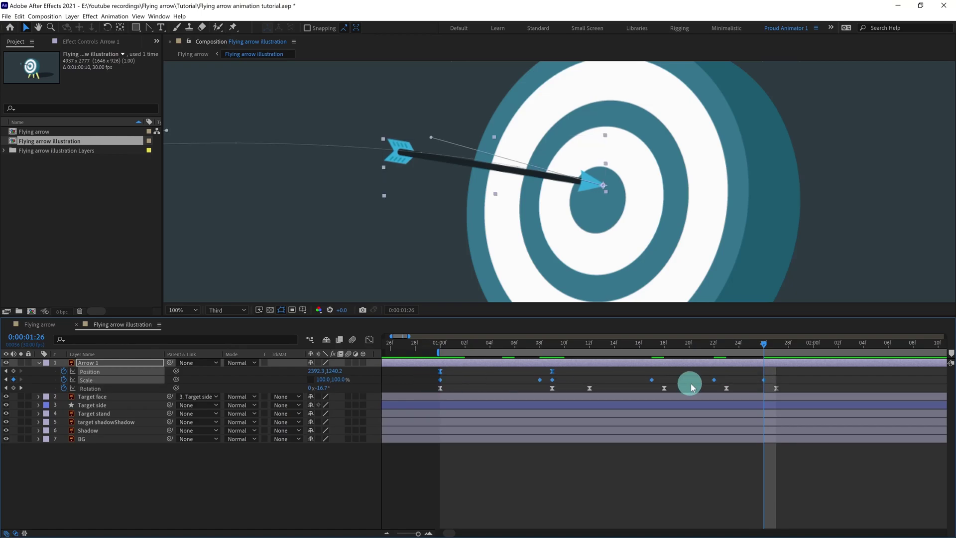
pyautogui.moveTo(770, 383); pyautogui.dragTo(437, 381)
pyautogui.press('F9')
pyautogui.click(559, 488)
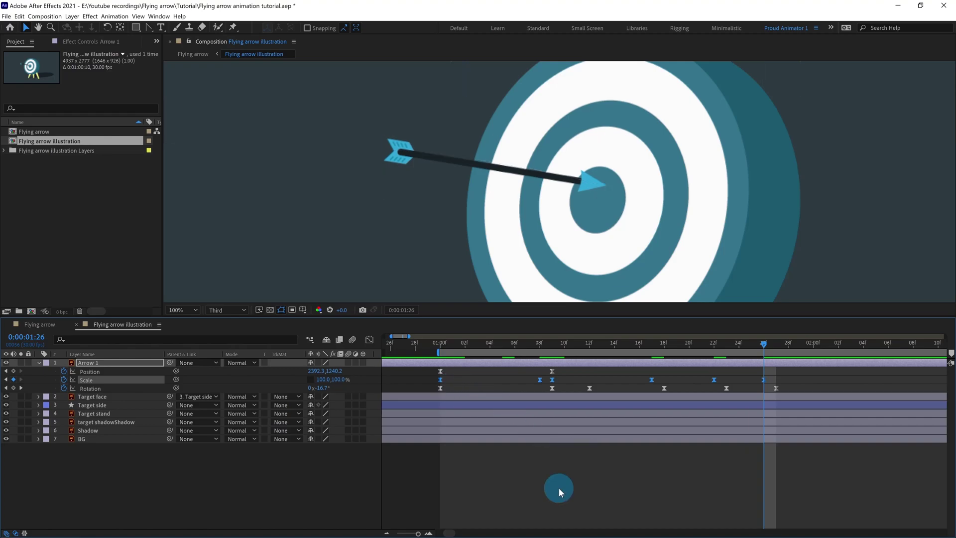
pyautogui.click(444, 347)
pyautogui.scroll(-2, 441, 233)
pyautogui.press('space')
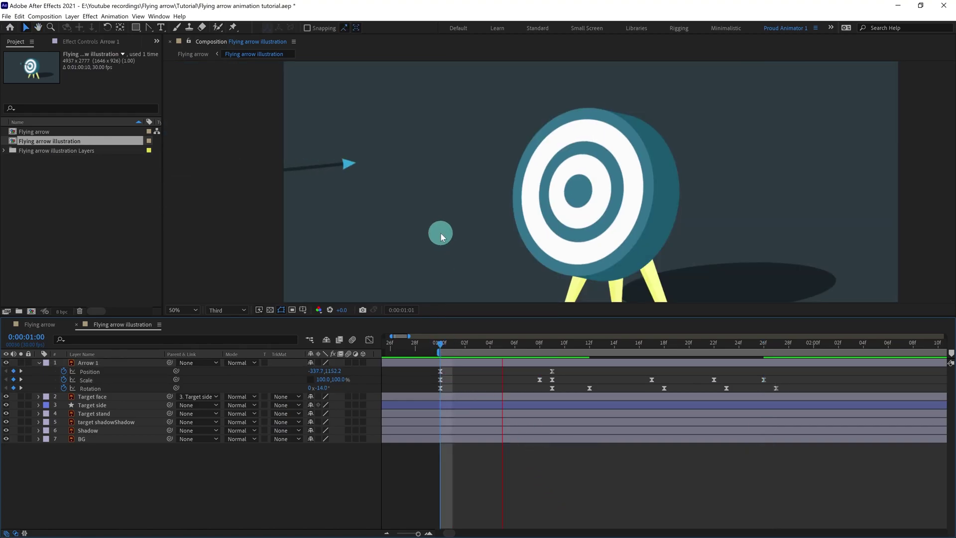
# Shift the arrow's last three Scale keyframes one frame later, to 0:00:01:18, 0:00:01:23 and 0:00:01:27.
pyautogui.click(445, 347)
pyautogui.click(781, 385)
pyautogui.moveTo(781, 384); pyautogui.dragTo(550, 382)
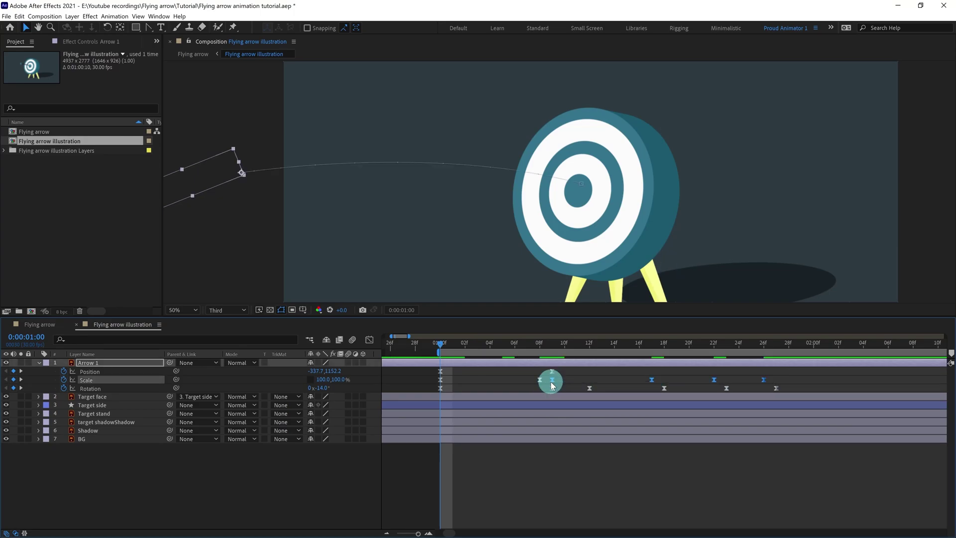
pyautogui.moveTo(780, 376); pyautogui.dragTo(662, 381)
pyautogui.click(727, 371)
# Play the animation from 0:00:01:00 to check the retimed arrow squash and stretch.
pyautogui.press('space')
pyautogui.moveTo(558, 345); pyautogui.dragTo(551, 345)
pyautogui.press('space')
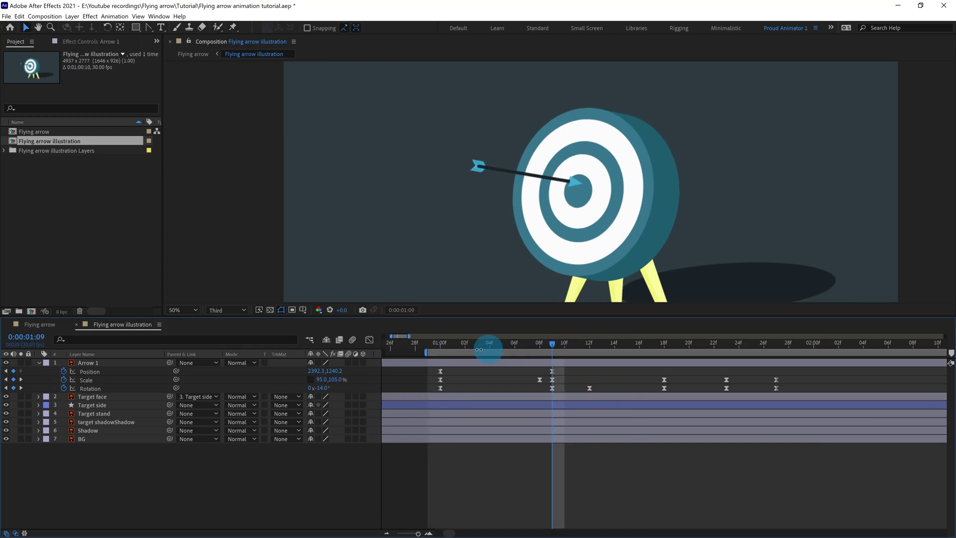
pyautogui.press('space')
pyautogui.click(546, 476)
pyautogui.press('space')
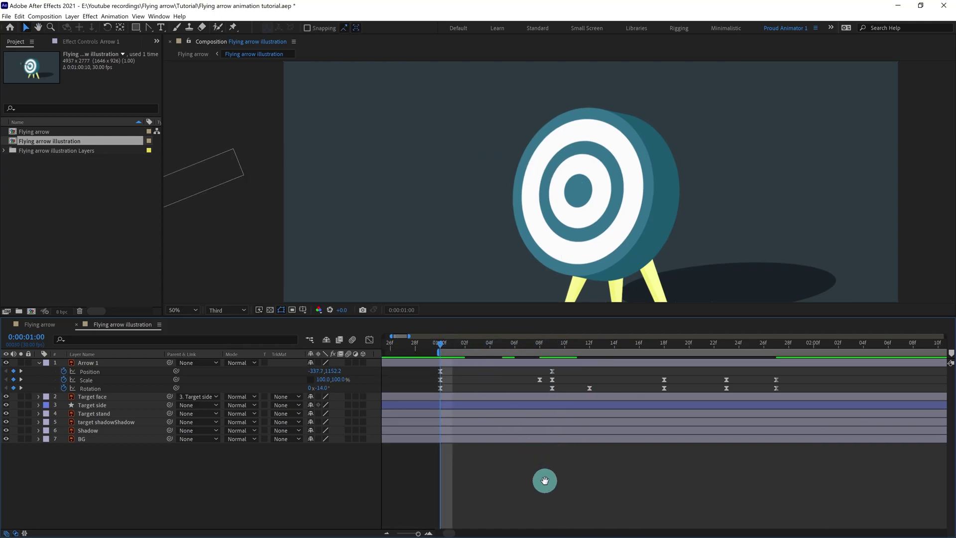
# Shift all of the arrow's Scale keyframes one frame later so that they start at 0:00:01:01, and save the project.
pyautogui.hotkey('ctrl', 'z')
pyautogui.press('space')
pyautogui.press('space')
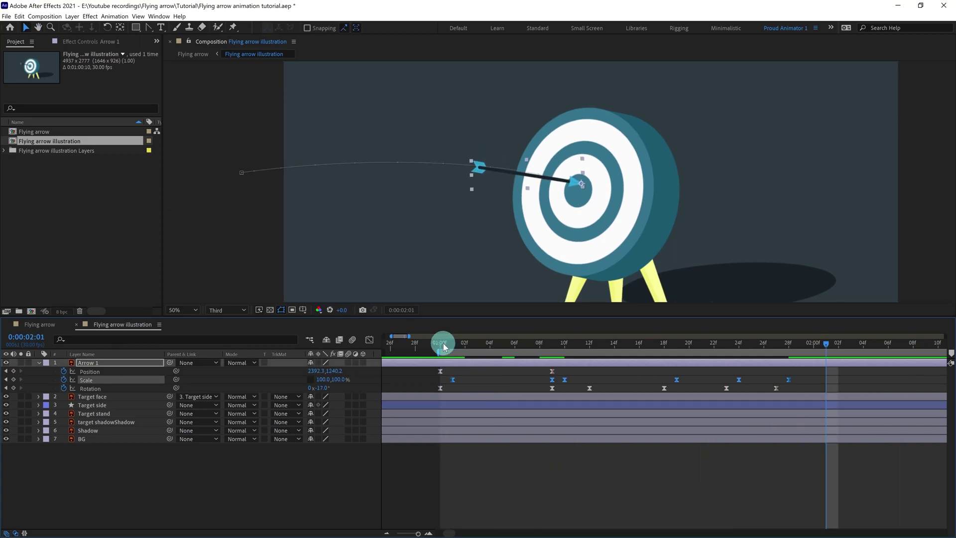
pyautogui.press('space')
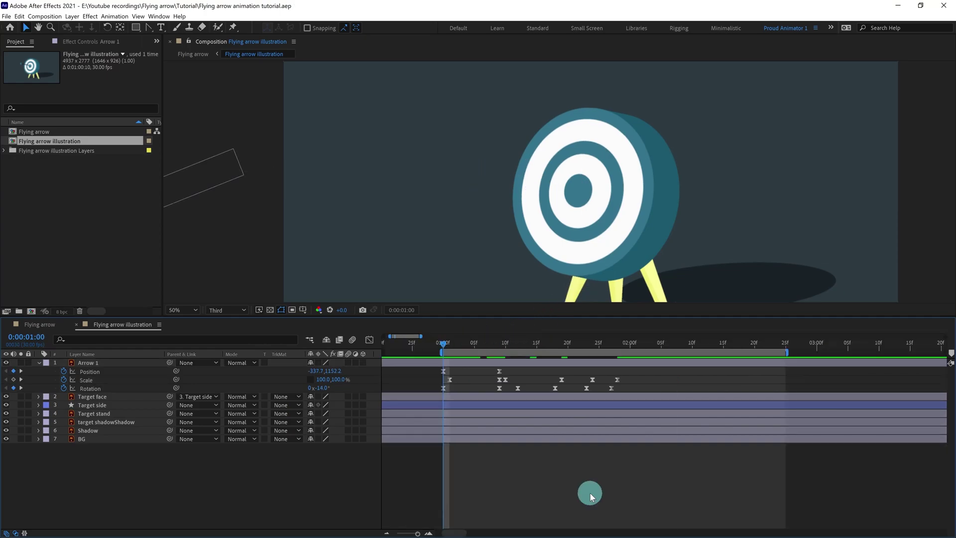
# Play the arrow's flight and impact, and return to 0:00:01:00.
pyautogui.press('space')
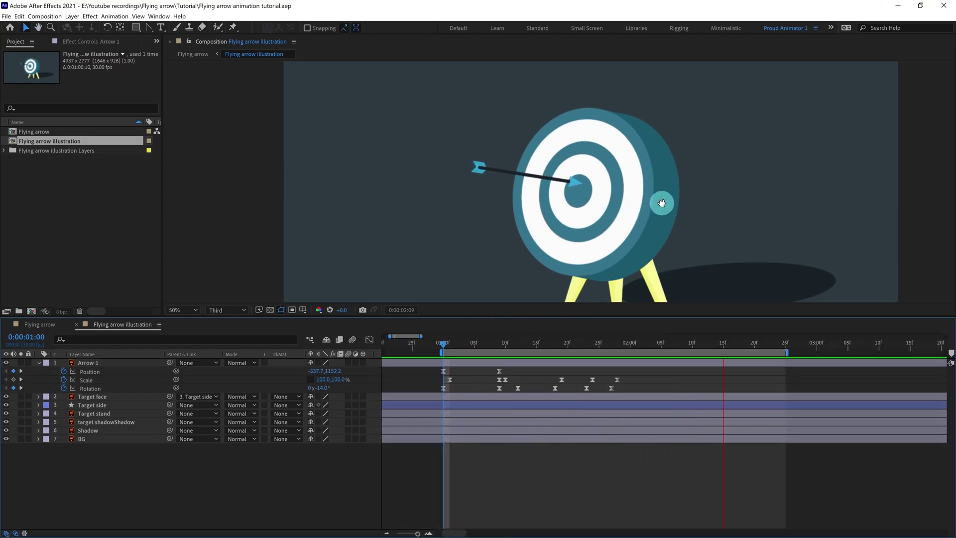
pyautogui.click(662, 203)
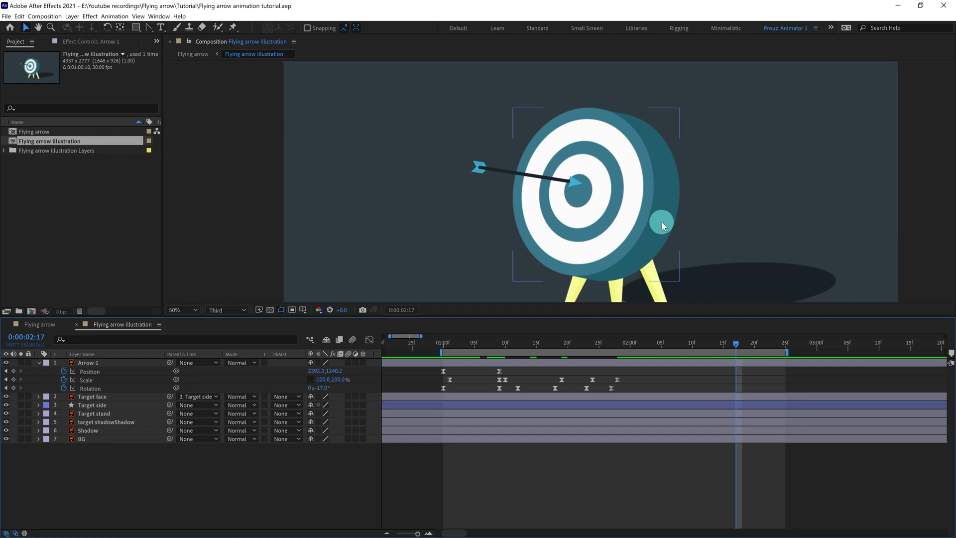
pyautogui.click(440, 350)
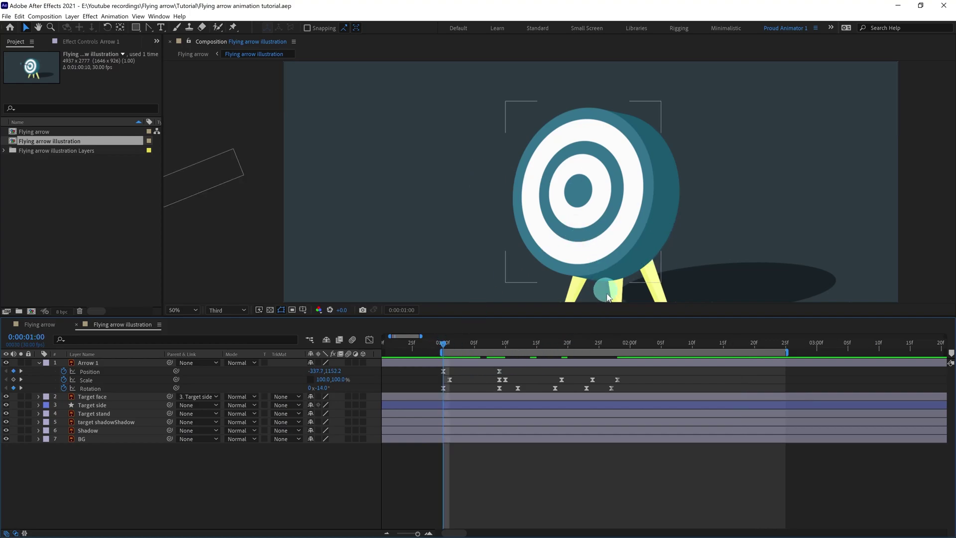
# With the Pen tool, draw a small closed triangle on a new shape layer at 0:00:02:02 and place it over the arrow's tip.
pyautogui.click(641, 349)
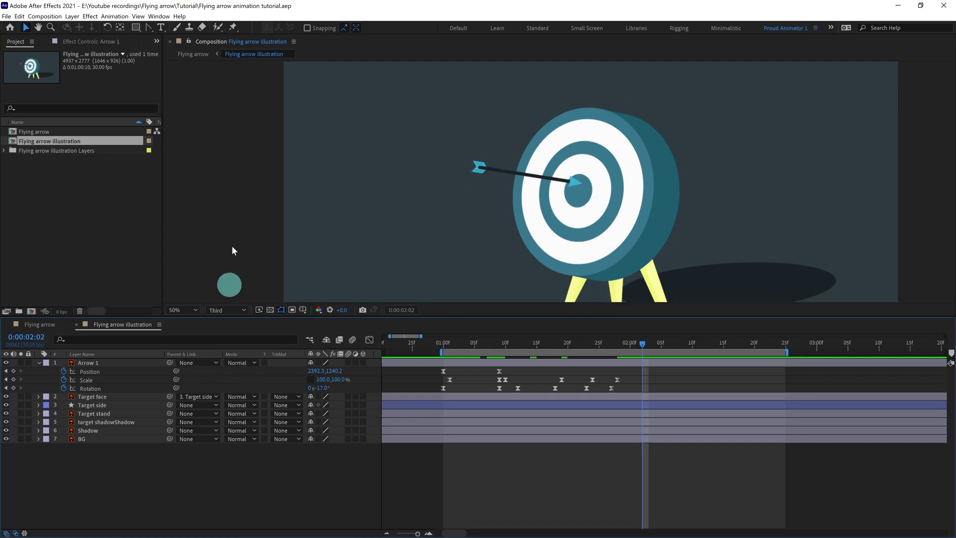
pyautogui.click(160, 31)
pyautogui.click(165, 28)
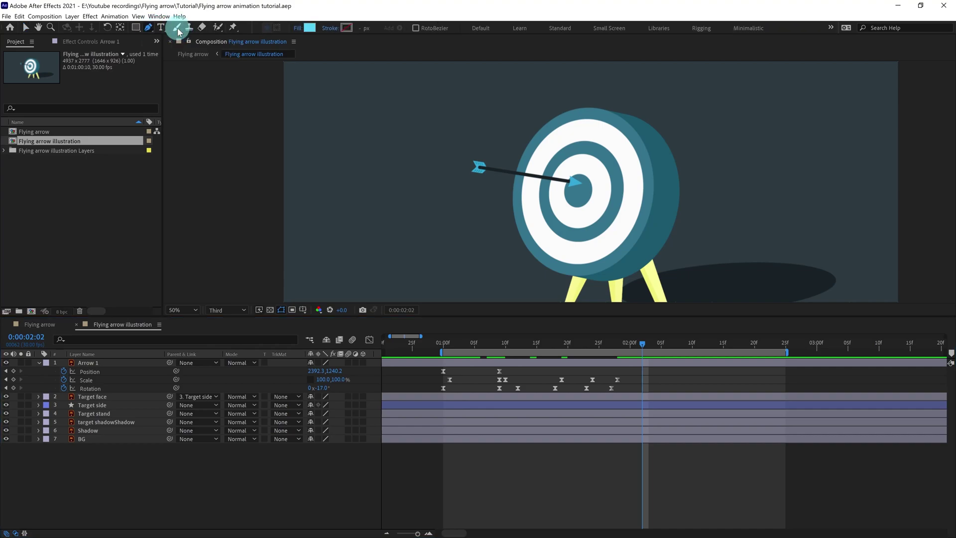
pyautogui.press('.')
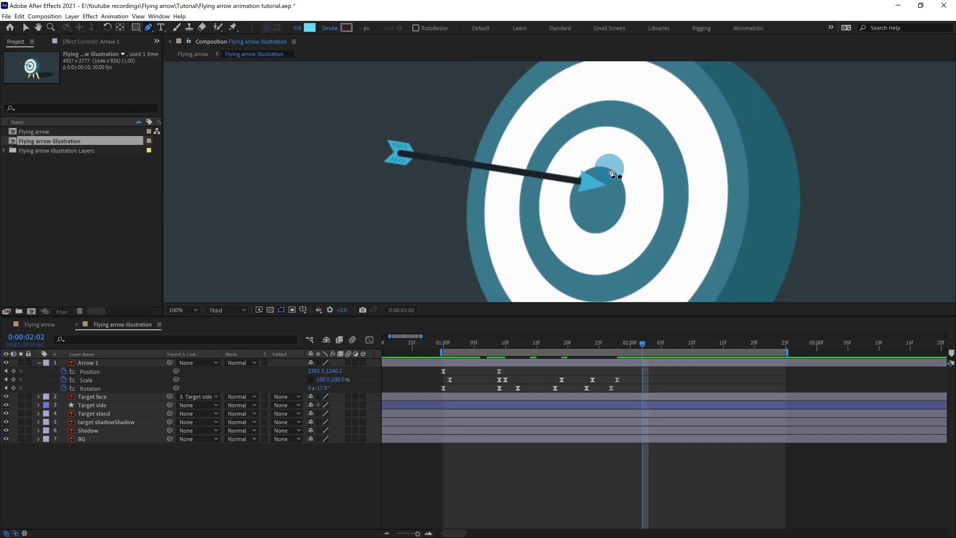
pyautogui.click(610, 170)
pyautogui.moveTo(598, 200); pyautogui.dragTo(621, 200)
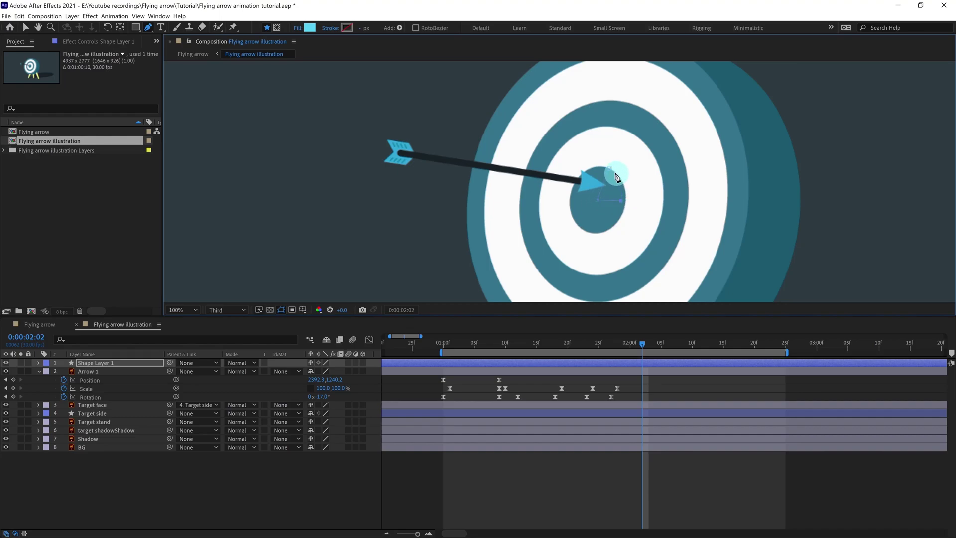
pyautogui.click(610, 170)
pyautogui.press('v')
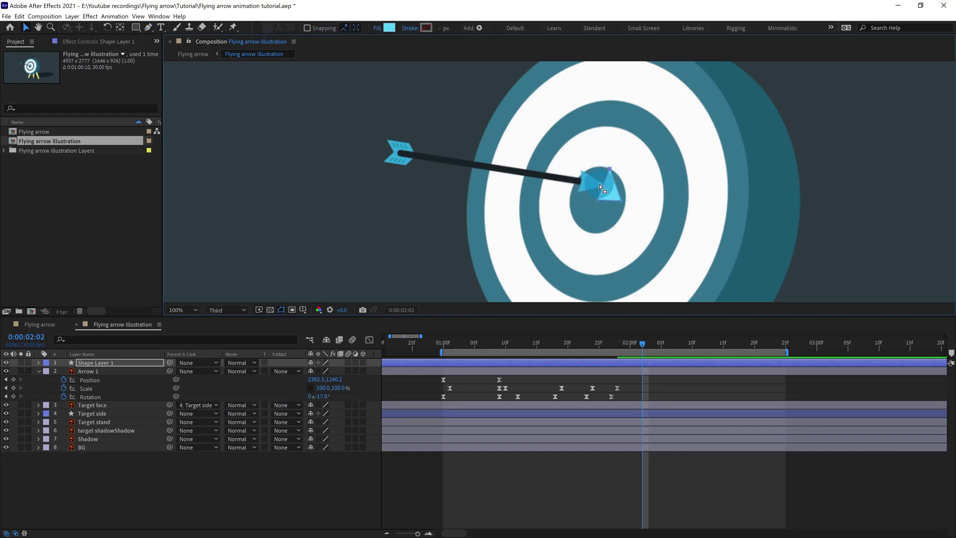
pyautogui.click(601, 187)
pyautogui.click(124, 448)
# Rename the triangle's shape layer as matte.
pyautogui.click(107, 363)
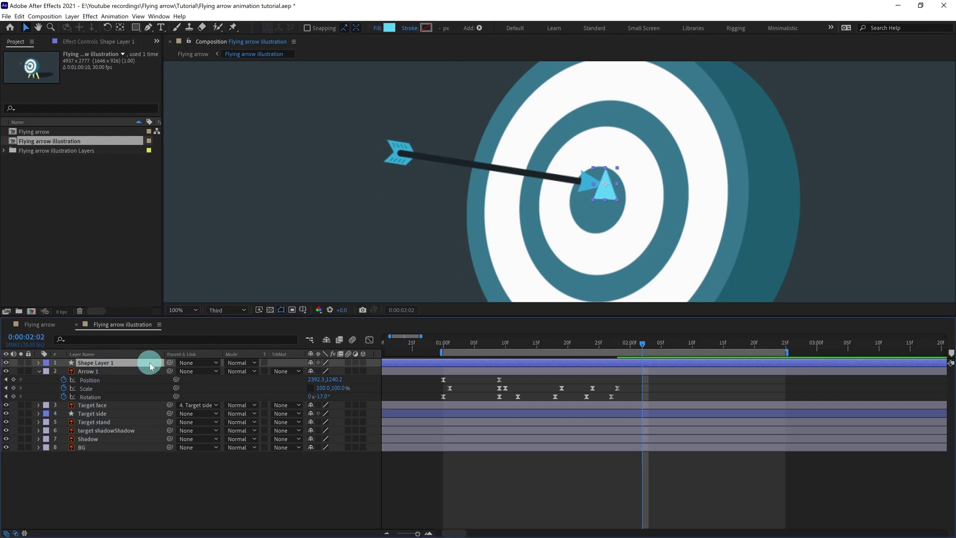
pyautogui.press('Return')
pyautogui.write('matte')
pyautogui.press('Return')
# Set the Arrow 1 layer's track matte to Alpha Inverted Matte "matte".
pyautogui.click(117, 371)
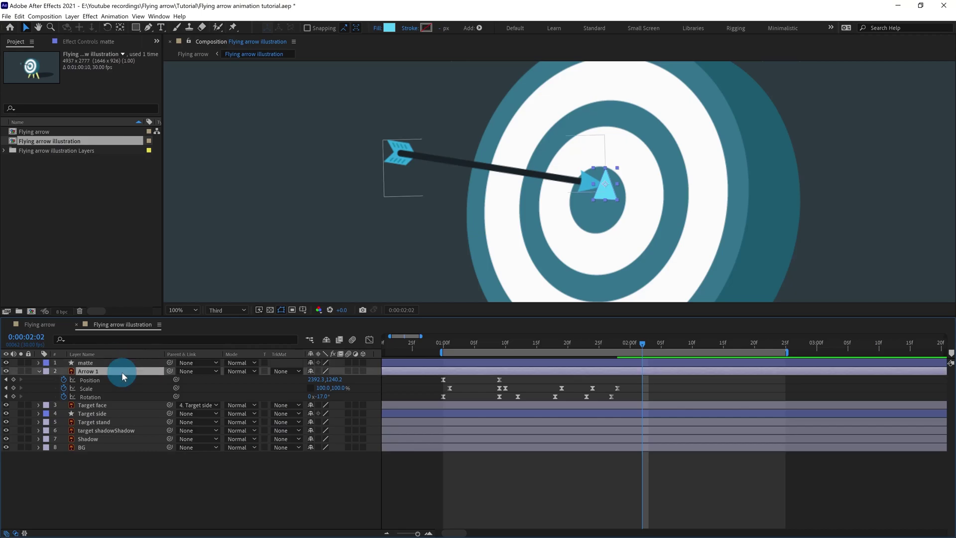
pyautogui.click(279, 374)
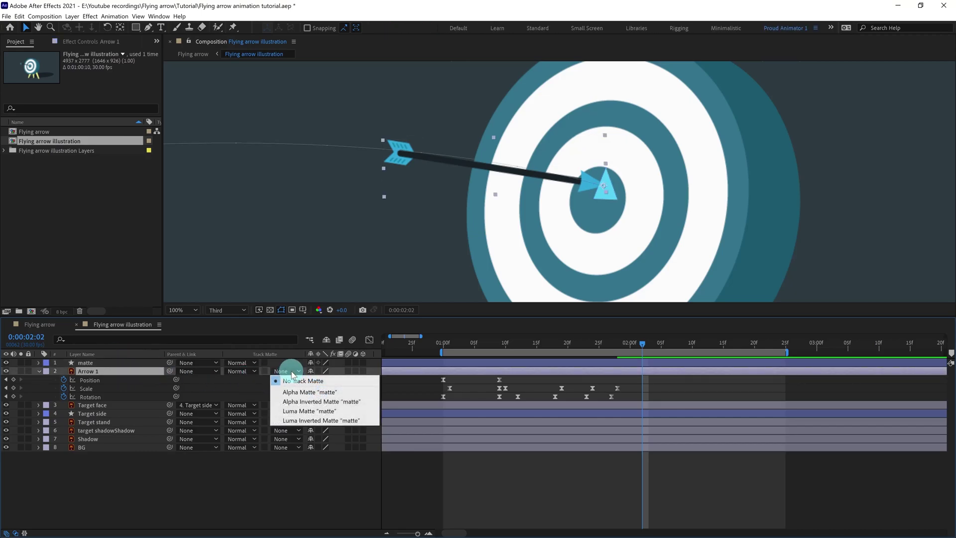
pyautogui.click(315, 402)
# Play the arrow animation from 0:00:01:01 to check how the matte hides the tip on impact.
pyautogui.click(449, 343)
pyautogui.scroll(-2, 532, 233)
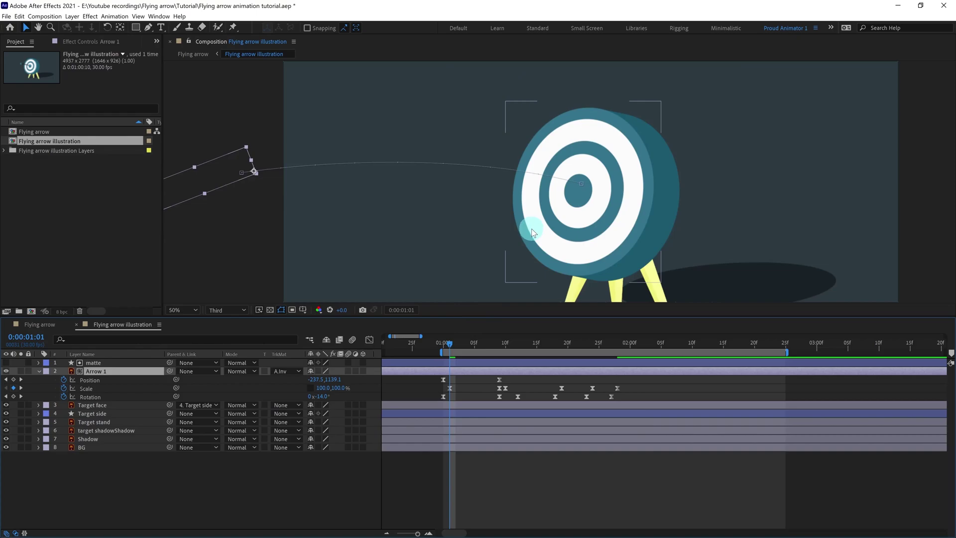
pyautogui.press('space')
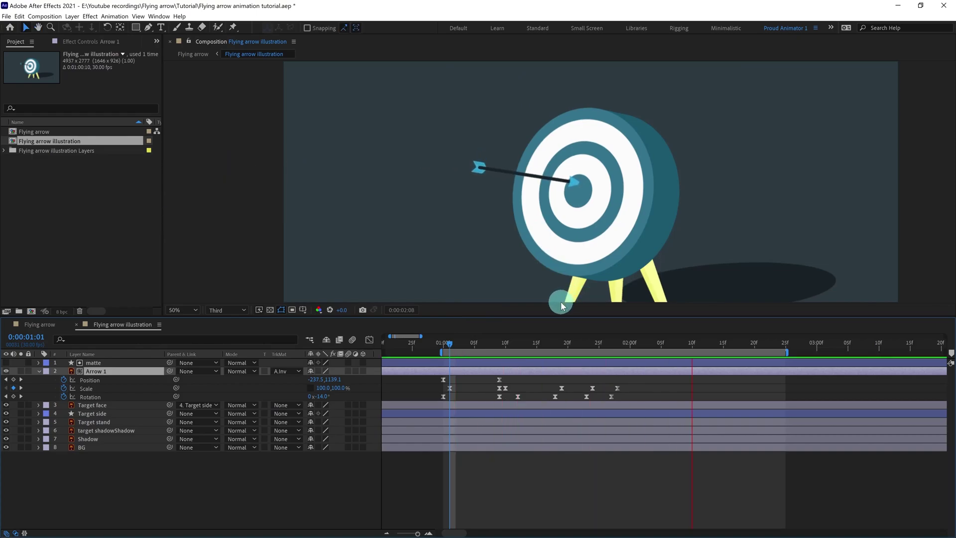
pyautogui.press('space')
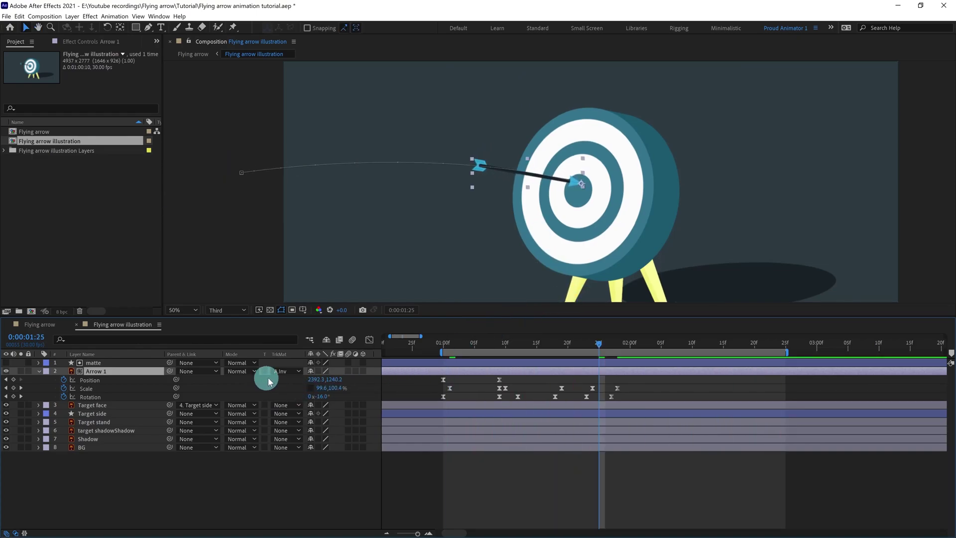
# Parent the matte layer to the Target face layer.
pyautogui.click(121, 363)
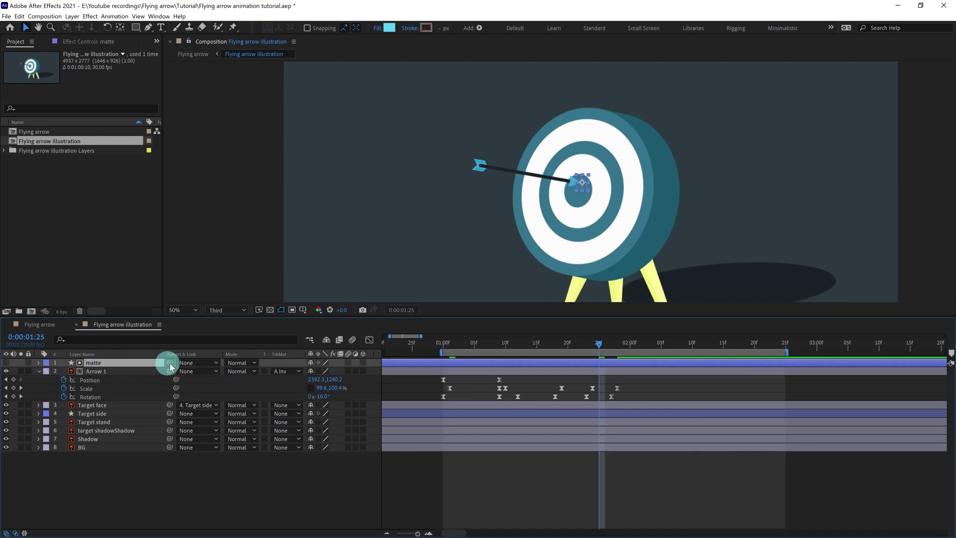
pyautogui.moveTo(173, 365); pyautogui.dragTo(84, 406)
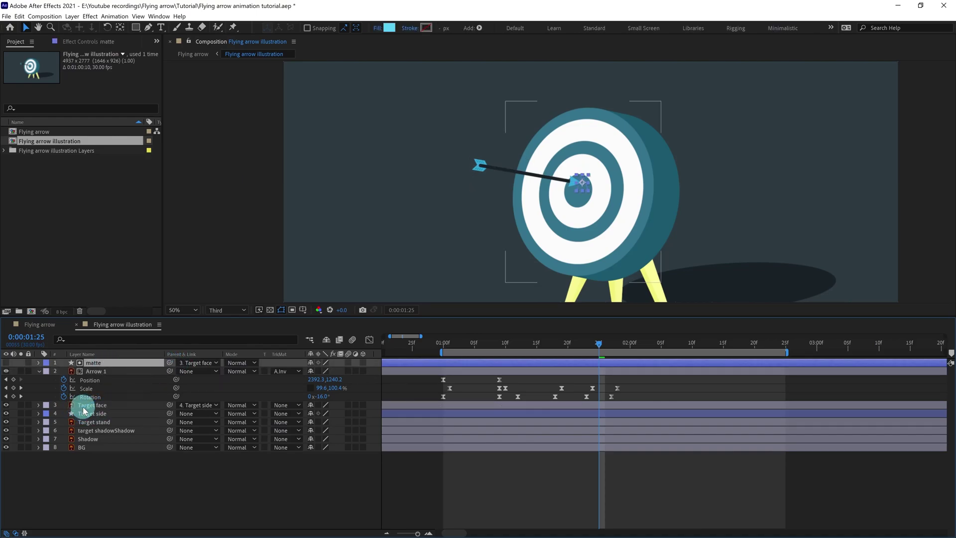
pyautogui.click(84, 405)
# Keyframe the Target side layer's Rotation at 0° on 0:00:01:08 and 3° on 0:00:01:09.
pyautogui.click(88, 413)
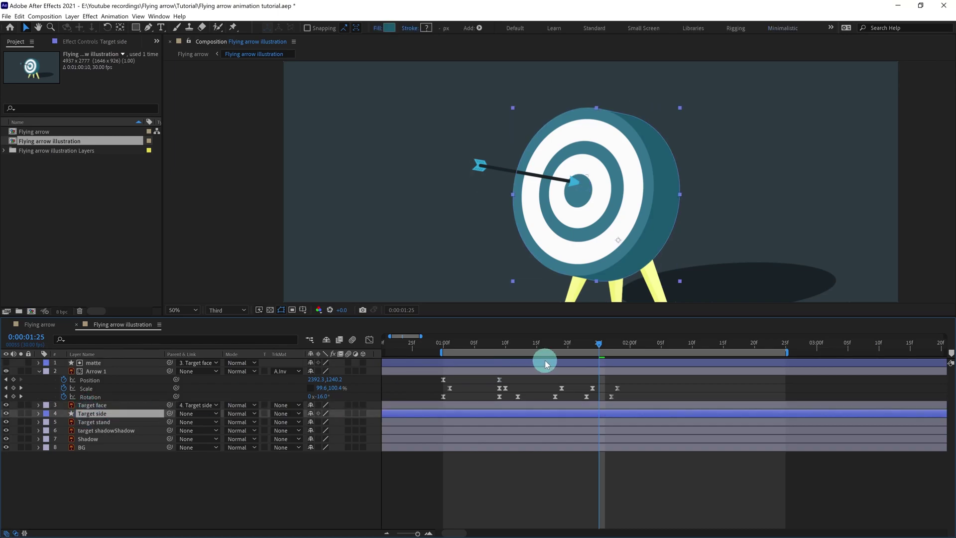
pyautogui.click(443, 345)
pyautogui.moveTo(443, 348); pyautogui.dragTo(500, 348)
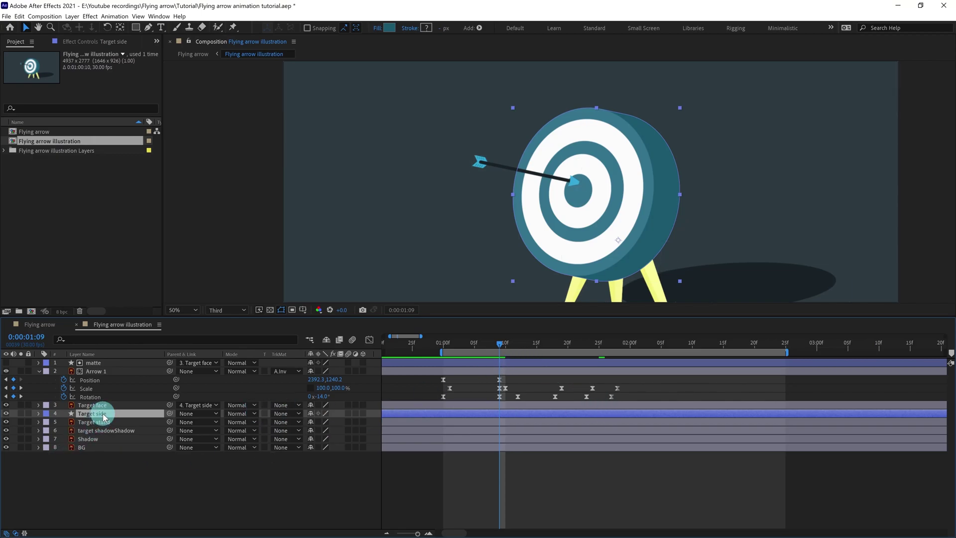
pyautogui.press('r')
pyautogui.click(64, 423)
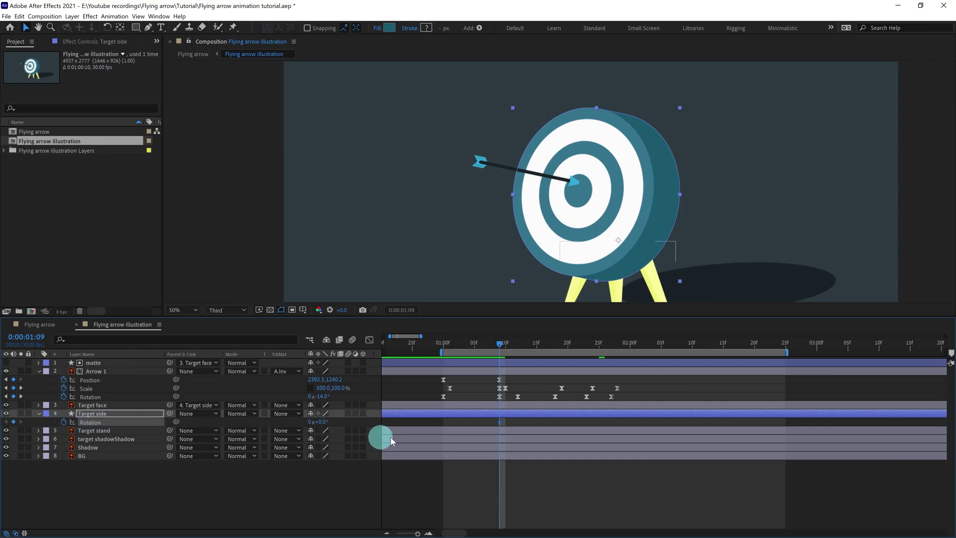
pyautogui.press('=')
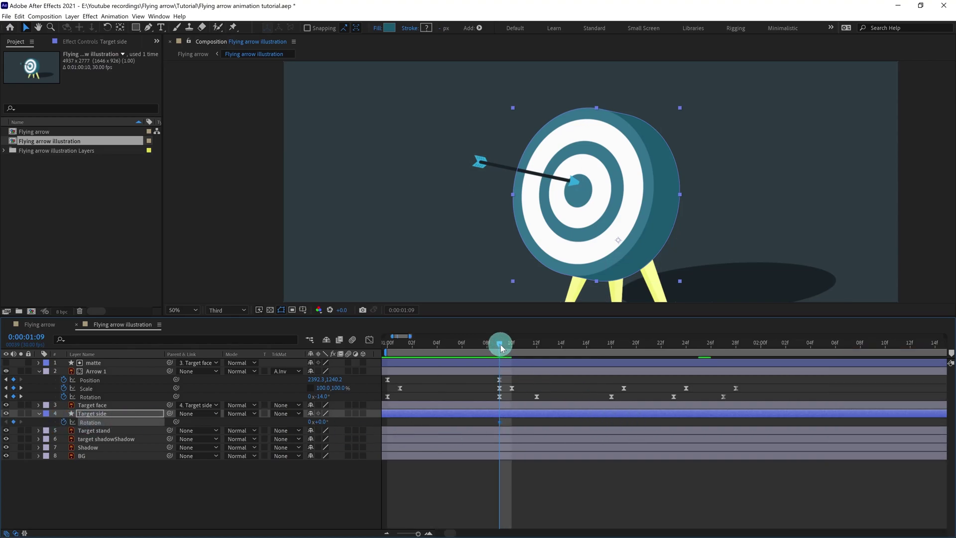
pyautogui.click(490, 344)
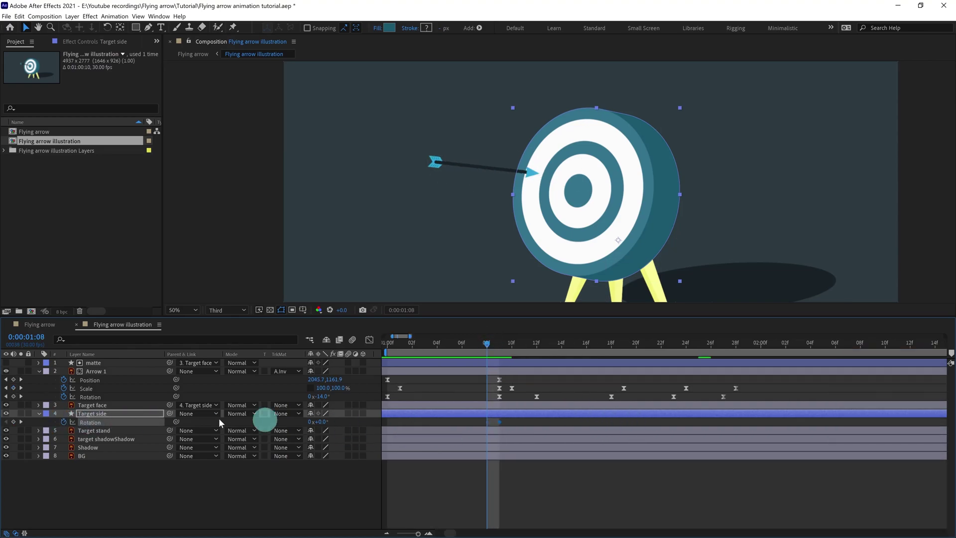
pyautogui.click(14, 422)
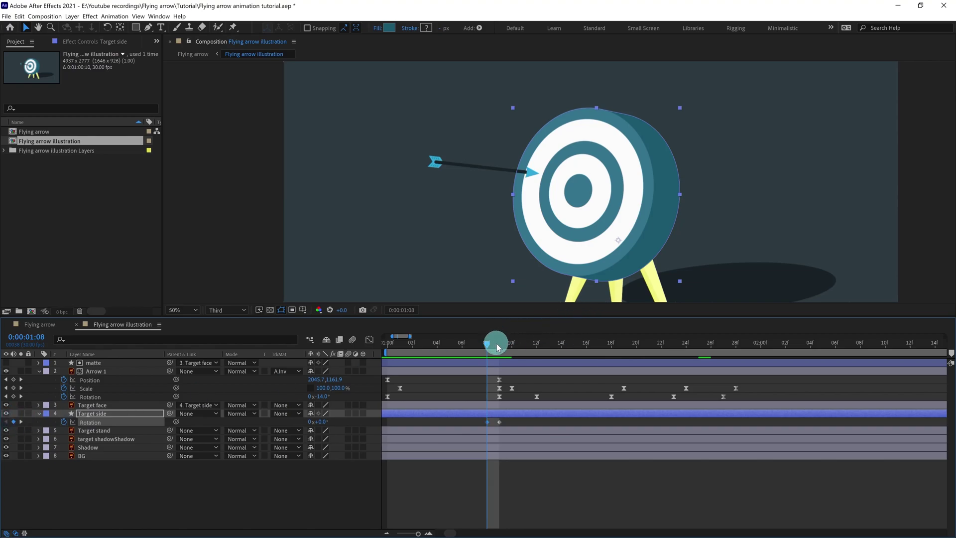
pyautogui.click(499, 343)
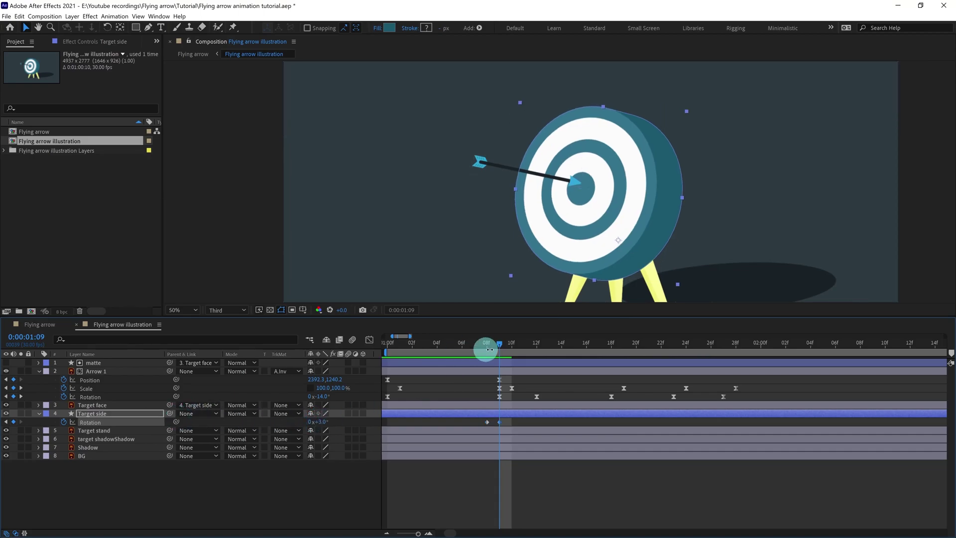
# At 0:00:01:07, before the target tilts, parent the Arrow 1 layer to Target face.
pyautogui.click(475, 345)
pyautogui.click(114, 373)
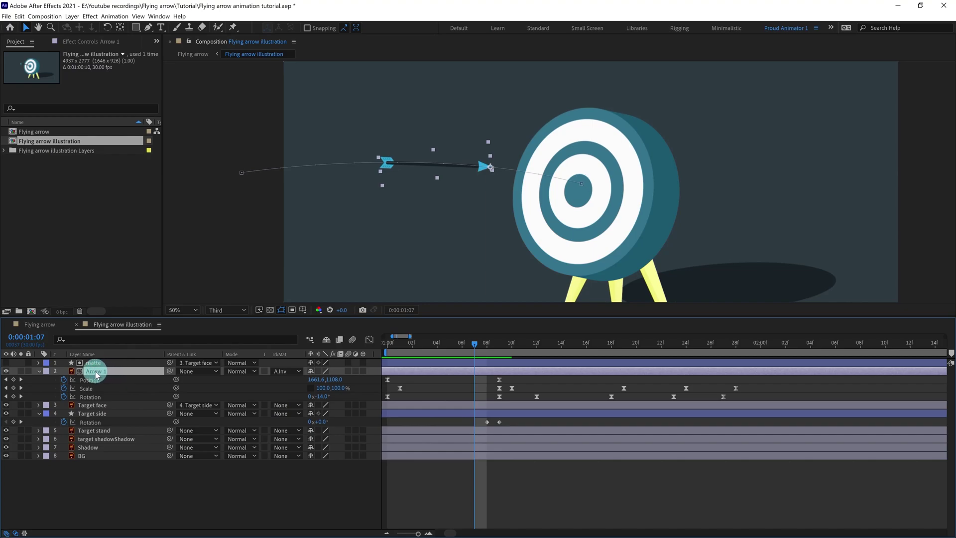
pyautogui.moveTo(170, 374); pyautogui.dragTo(103, 405)
# Set Target side's Rotation at 0:00:01:09 to 5°.
pyautogui.click(498, 343)
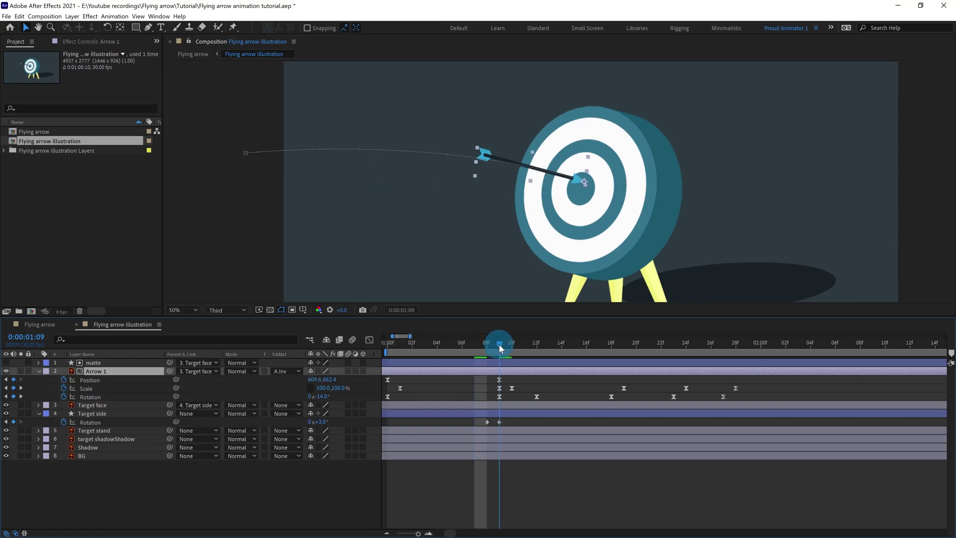
pyautogui.click(324, 421)
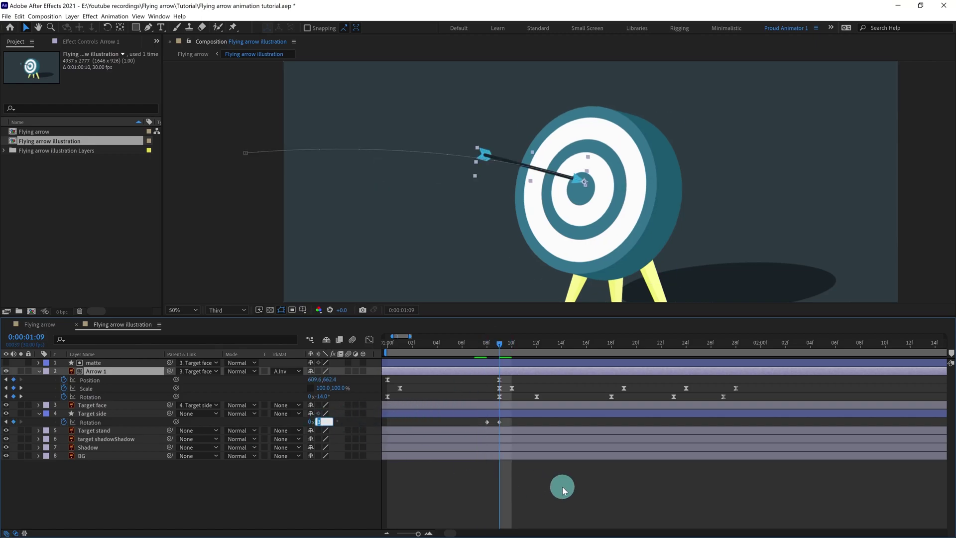
pyautogui.write('5')
pyautogui.press('Return')
pyautogui.moveTo(532, 346); pyautogui.dragTo(500, 348)
# Move five frames ahead to 0:00:01:14 and set Target side's Rotation to -1.5°.
pyautogui.click(36, 338)
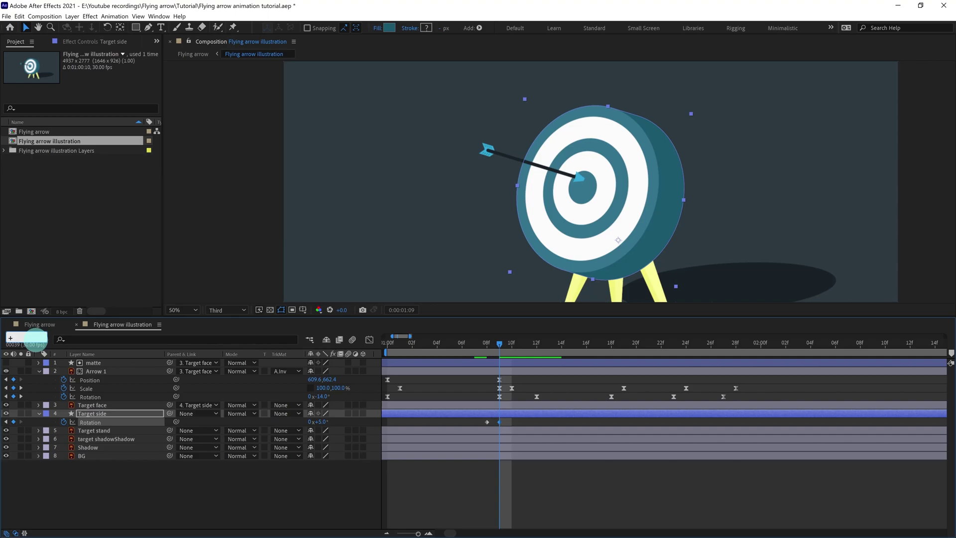
pyautogui.write('+5')
pyautogui.press('Return')
pyautogui.click(322, 421)
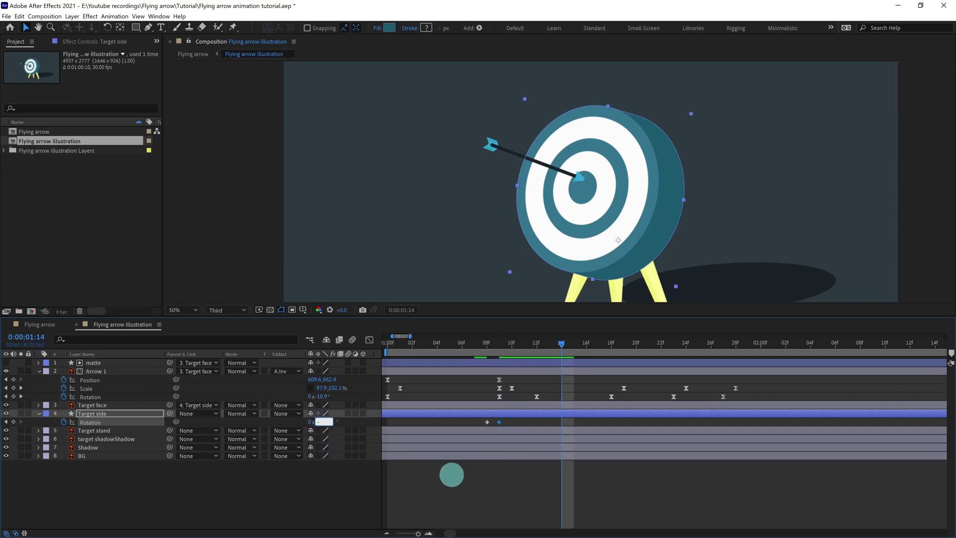
pyautogui.write('-1.5')
pyautogui.press('Return')
# At 0:00:01:17, set Target side's Rotation to 0.5°.
pyautogui.click(605, 344)
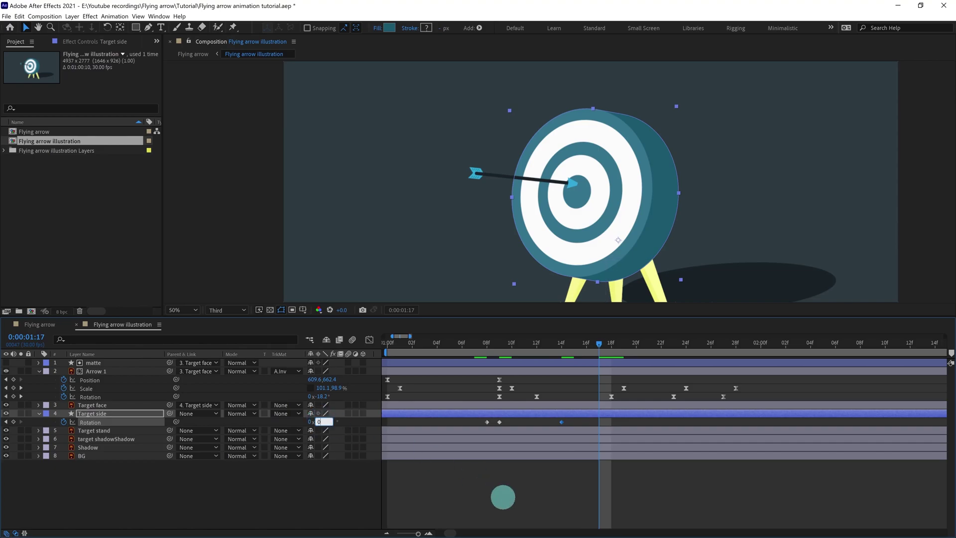
pyautogui.write('0.5')
pyautogui.press('Return')
# Copy Target side's first Rotation keyframe, at 0:00:01:08, and paste it at 0:00:01:19.
pyautogui.click(635, 343)
pyautogui.click(629, 344)
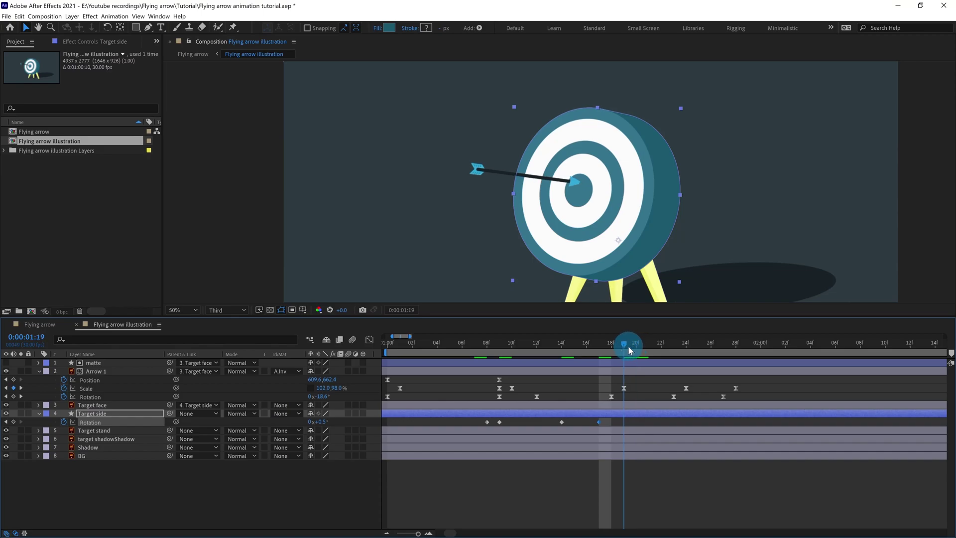
pyautogui.moveTo(628, 345); pyautogui.dragTo(627, 347)
pyautogui.moveTo(494, 418); pyautogui.dragTo(481, 426)
pyautogui.hotkey('ctrl', 'c')
pyautogui.hotkey('ctrl', 'v')
# Apply Easy Ease to all of Target side's Rotation keyframes.
pyautogui.moveTo(643, 420); pyautogui.dragTo(463, 443)
pyautogui.press('F9')
pyautogui.click(533, 480)
pyautogui.press('-')
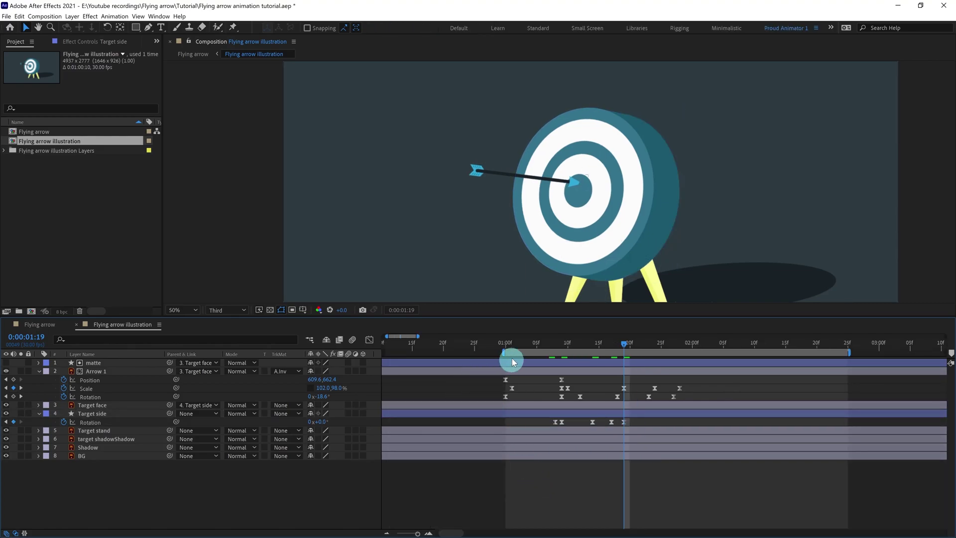